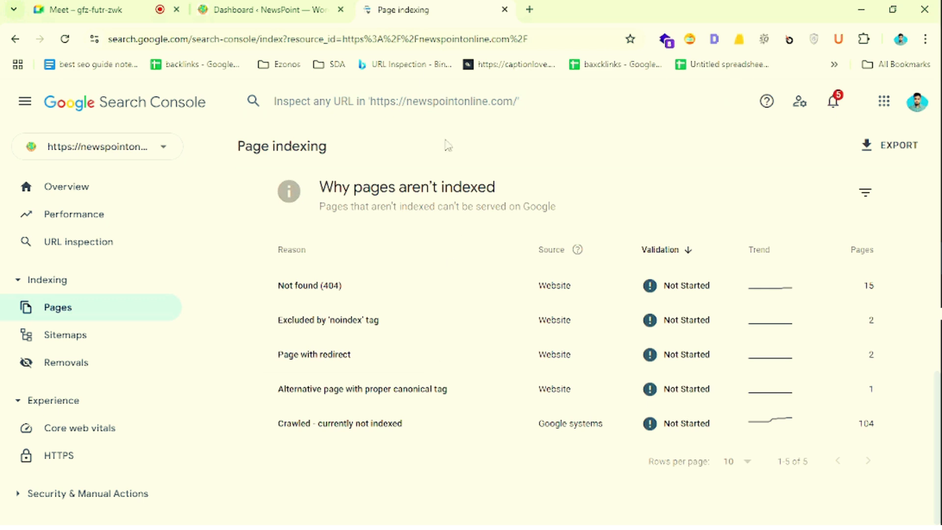
click(389, 361)
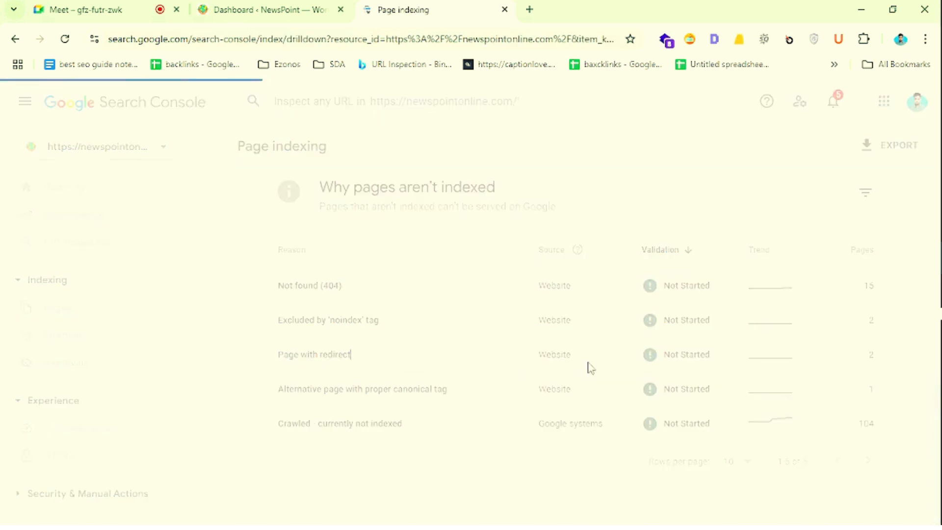
scroll(721, 240, down, 8)
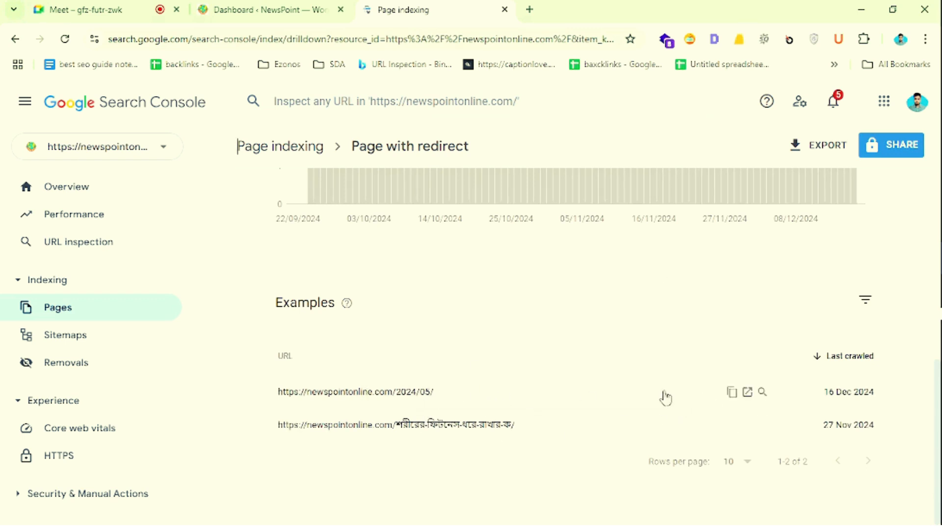
scroll(591, 380, up, 7)
scroll(595, 374, down, 7)
click(762, 392)
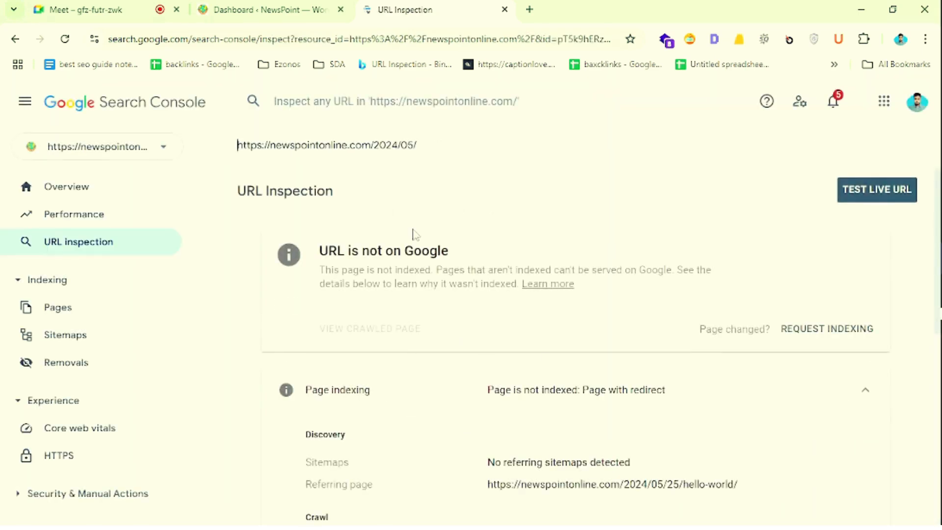
Compare the inspected /2024/05/ URL with the user-declared canonical in its page indexing details.
drag(444, 148, 228, 158)
scroll(497, 324, down, 4)
scroll(582, 331, down, 4)
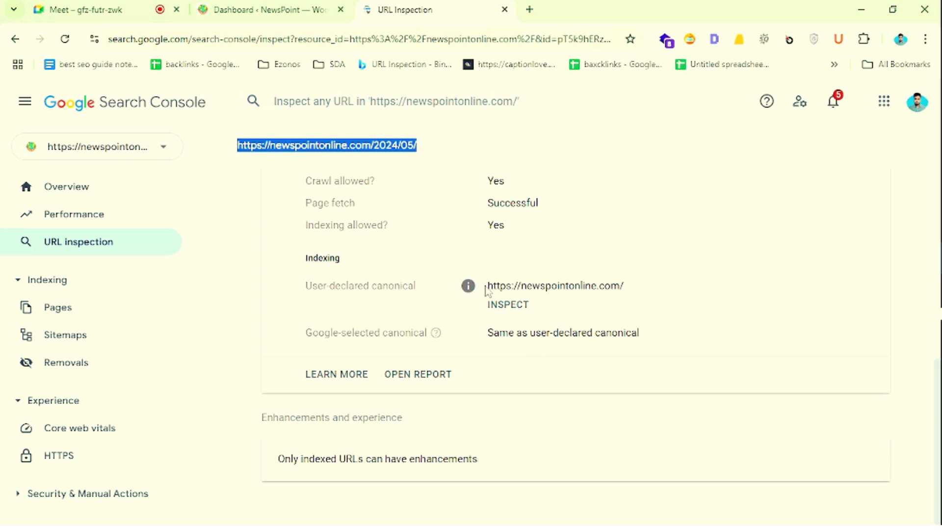
drag(488, 290, 653, 294)
scroll(448, 316, up, 8)
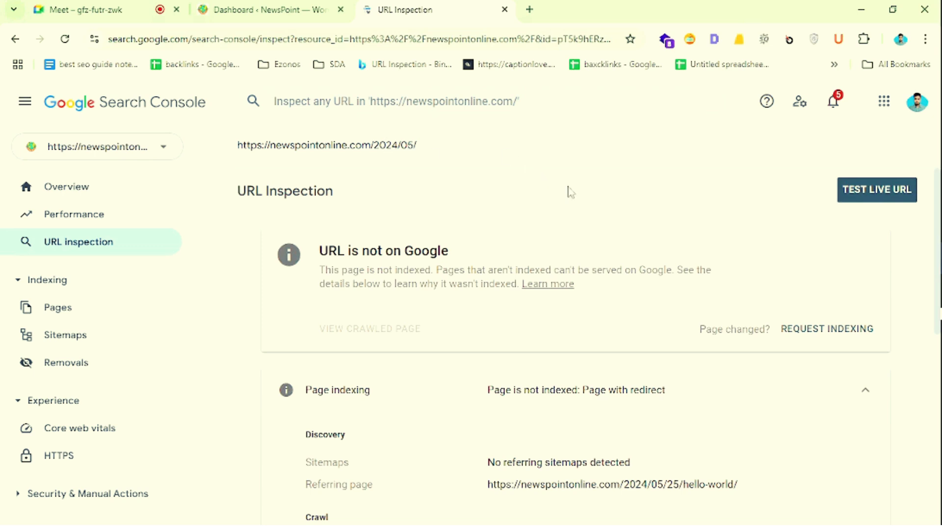
scroll(567, 191, down, 8)
drag(514, 286, 654, 291)
Check the /2024/05/ URL's Google index status and read its user-declared canonical again.
scroll(515, 340, up, 8)
drag(426, 147, 246, 145)
drag(319, 251, 472, 256)
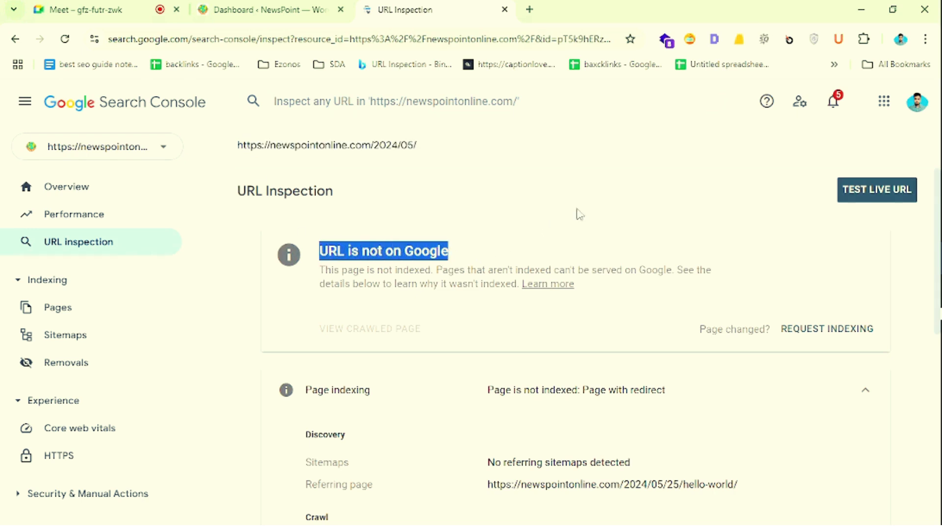
drag(424, 150, 231, 156)
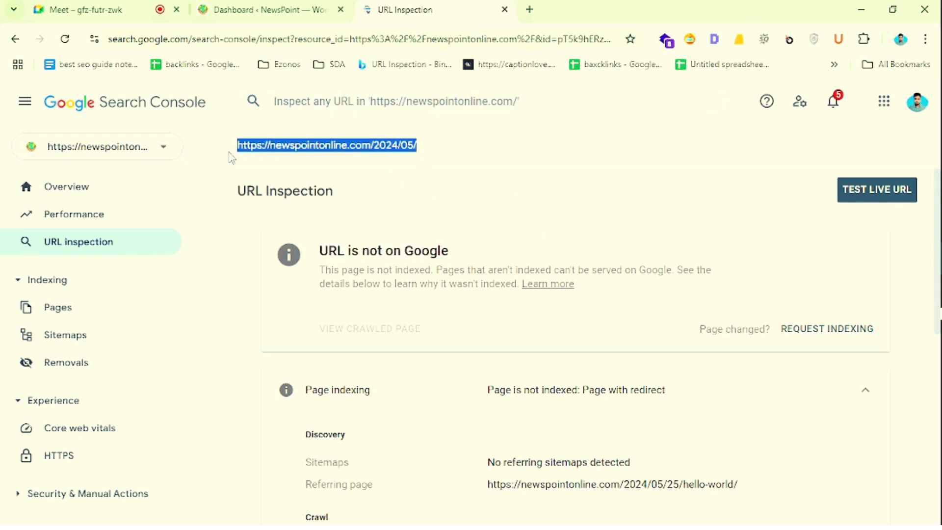
scroll(613, 295, down, 4)
scroll(645, 311, down, 4)
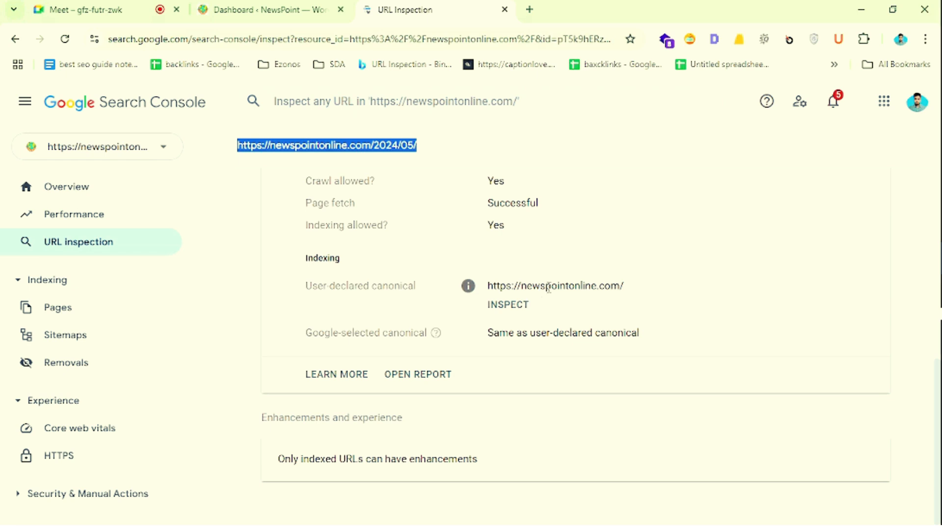
drag(490, 285, 641, 286)
click(662, 300)
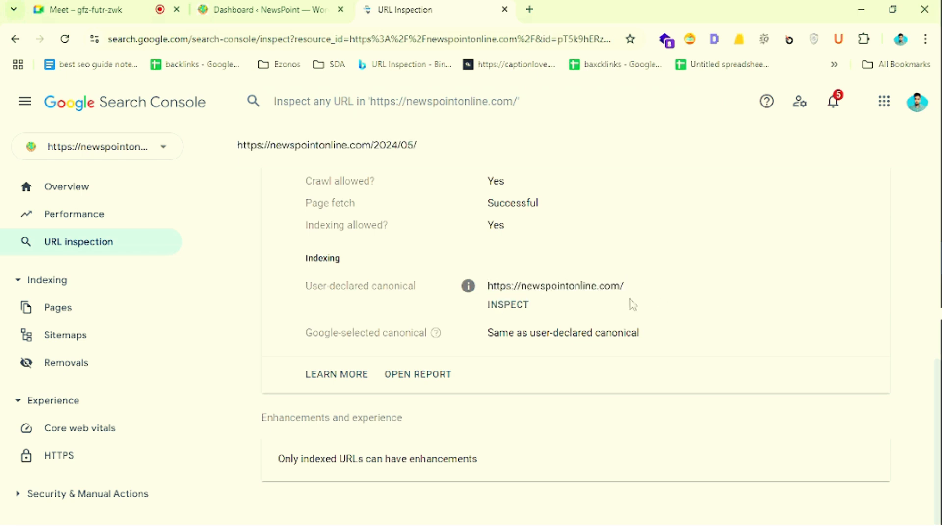
click(509, 306)
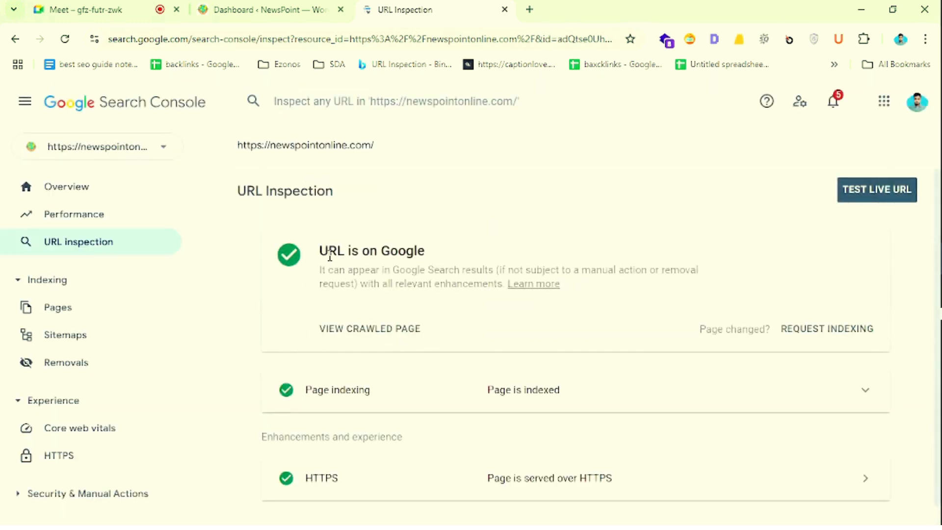
drag(330, 256, 424, 252)
drag(374, 146, 241, 145)
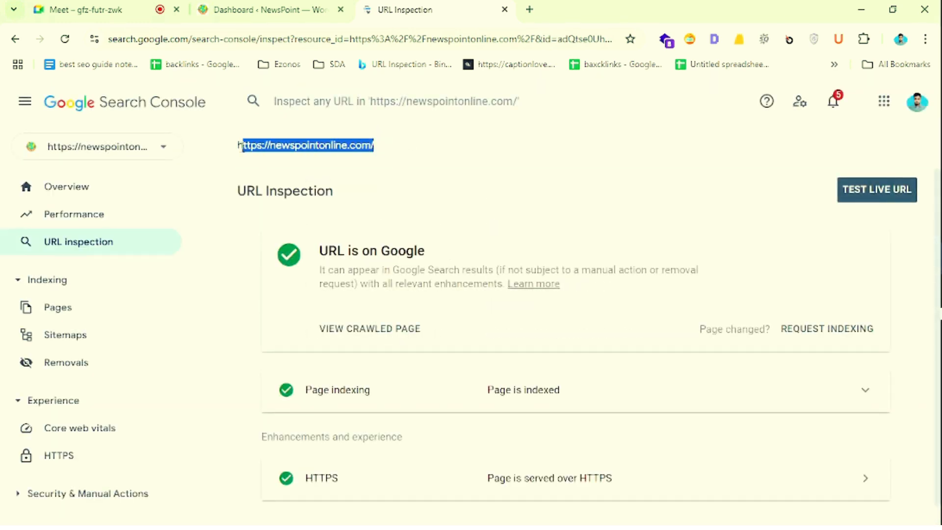
scroll(583, 330, down, 1)
scroll(466, 208, up, 1)
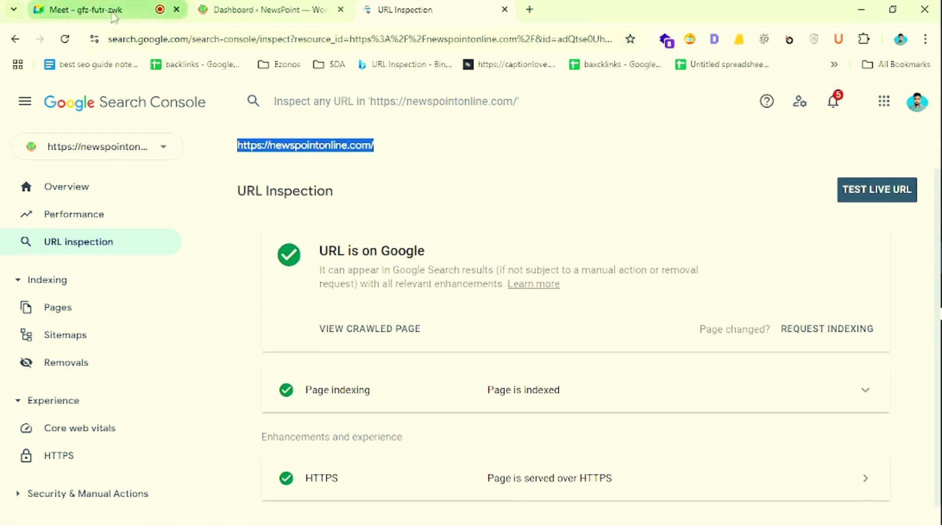
scroll(607, 284, down, 1)
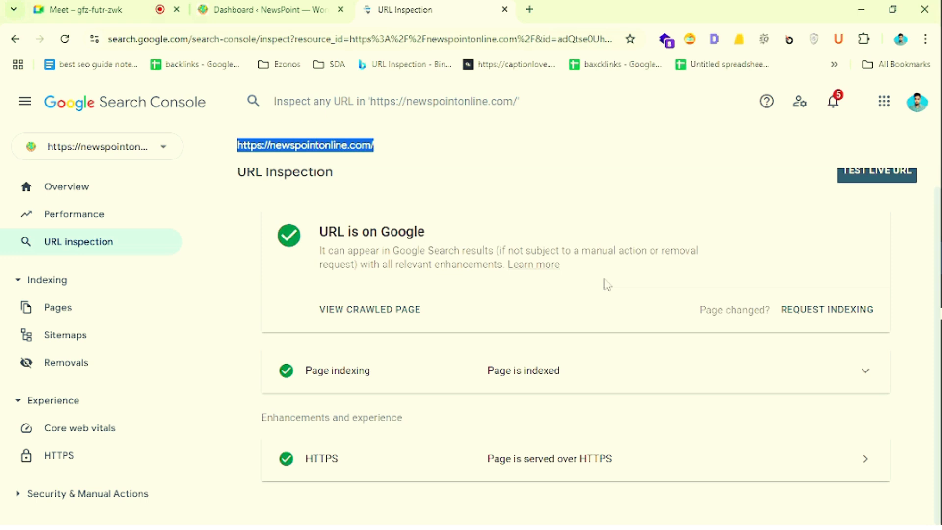
scroll(379, 224, up, 1)
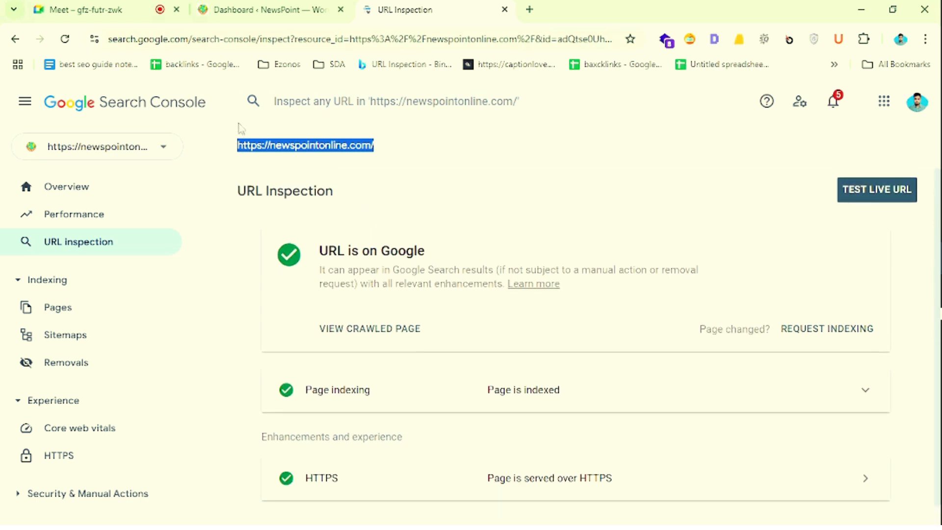
Return to the /2024/05/ URL inspection and review its discovery and crawl details.
click(16, 40)
scroll(546, 377, up, 8)
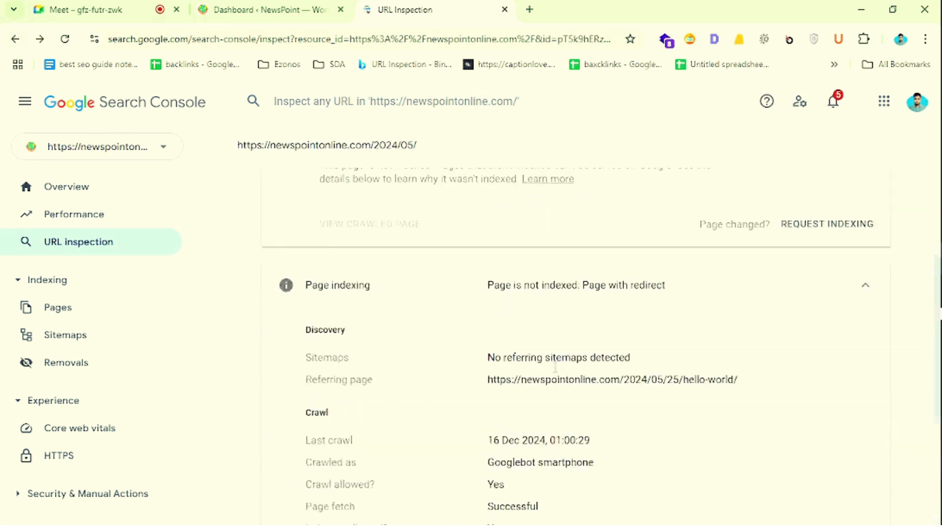
scroll(668, 331, down, 3)
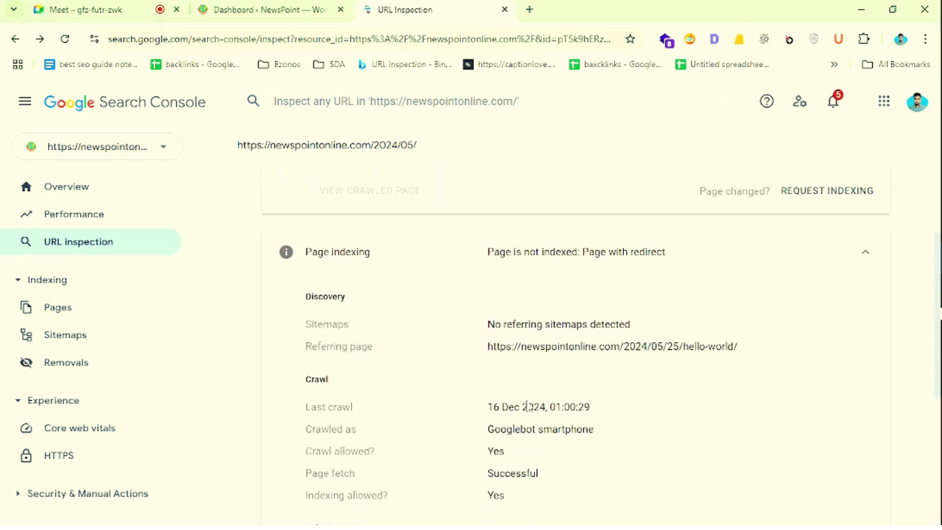
scroll(544, 398, up, 3)
click(15, 40)
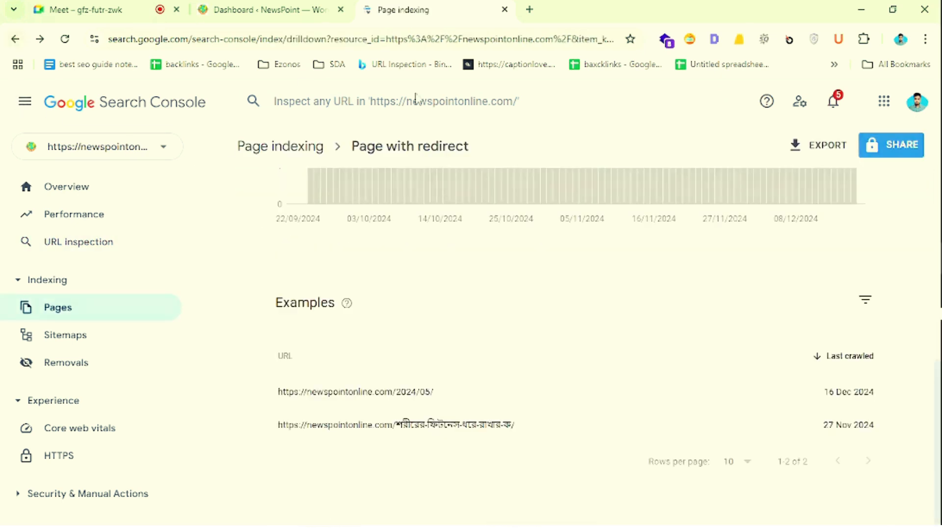
click(87, 314)
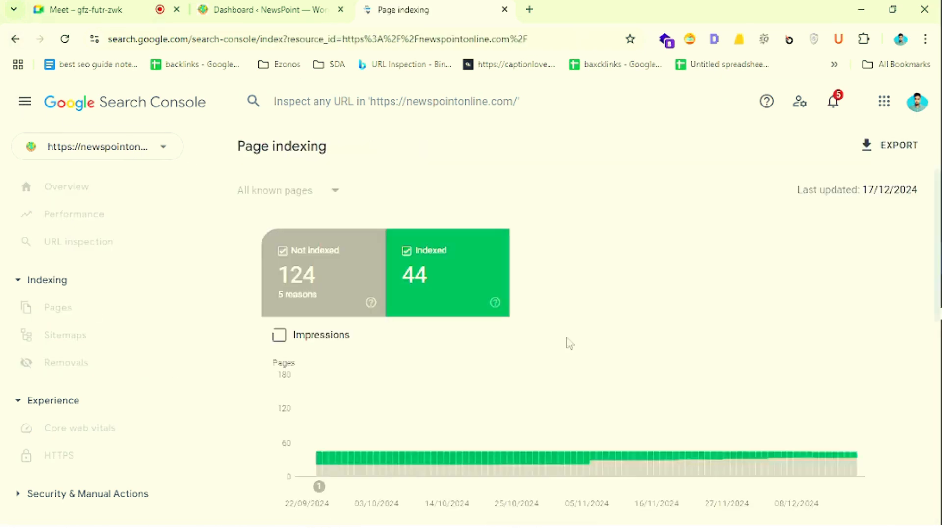
scroll(682, 282, down, 6)
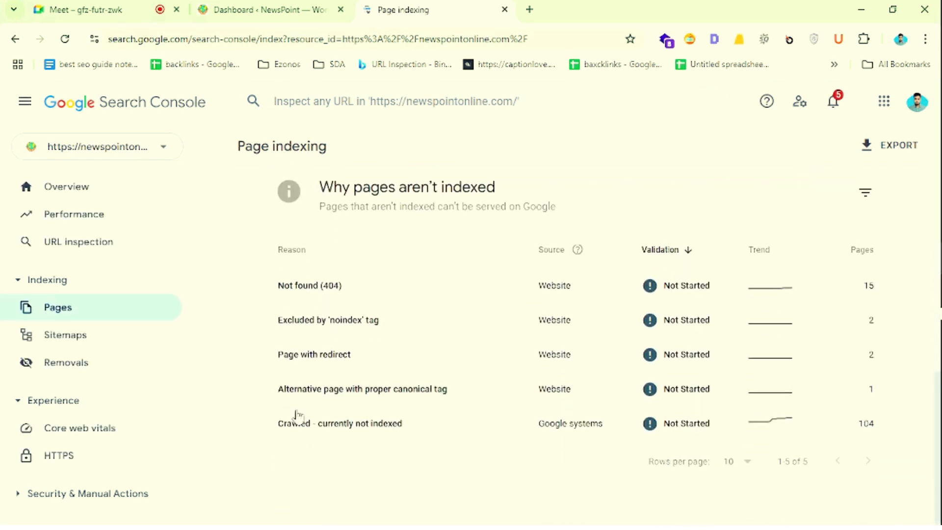
click(483, 357)
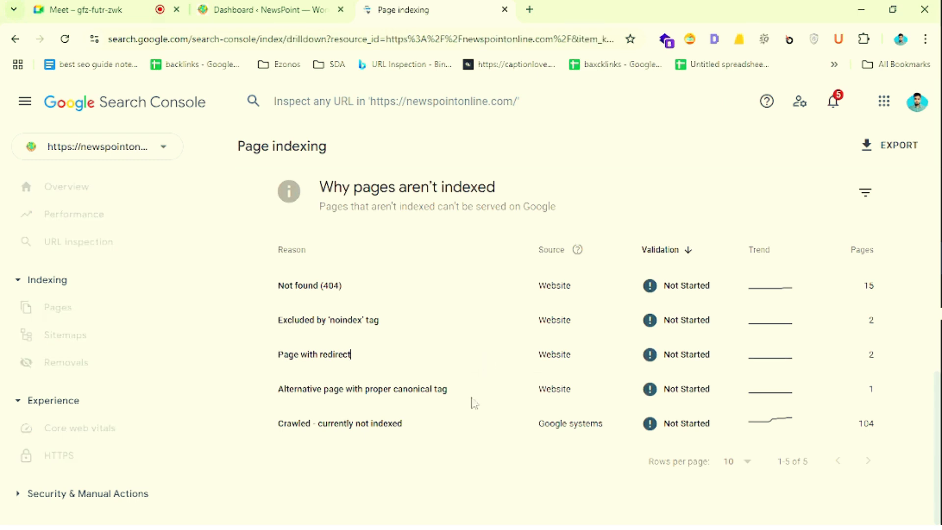
scroll(568, 376, down, 5)
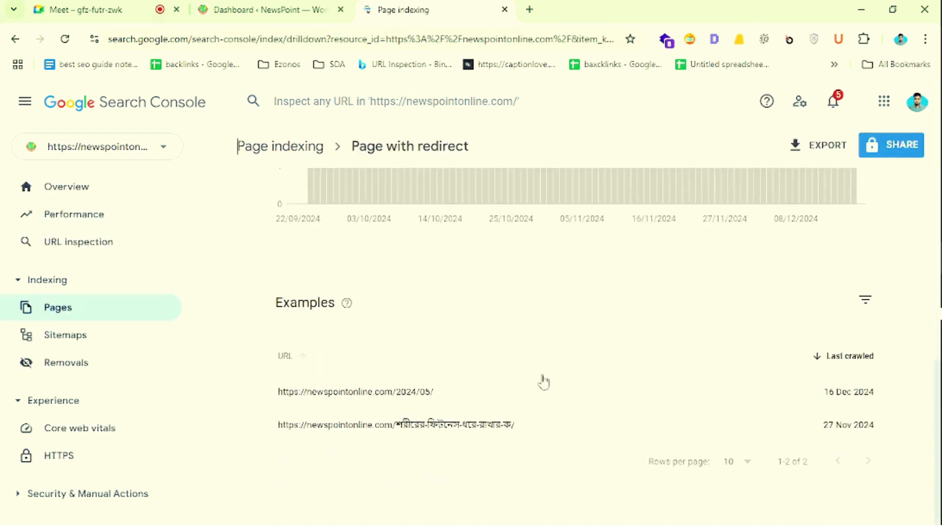
mouse_move(435, 390)
click(762, 392)
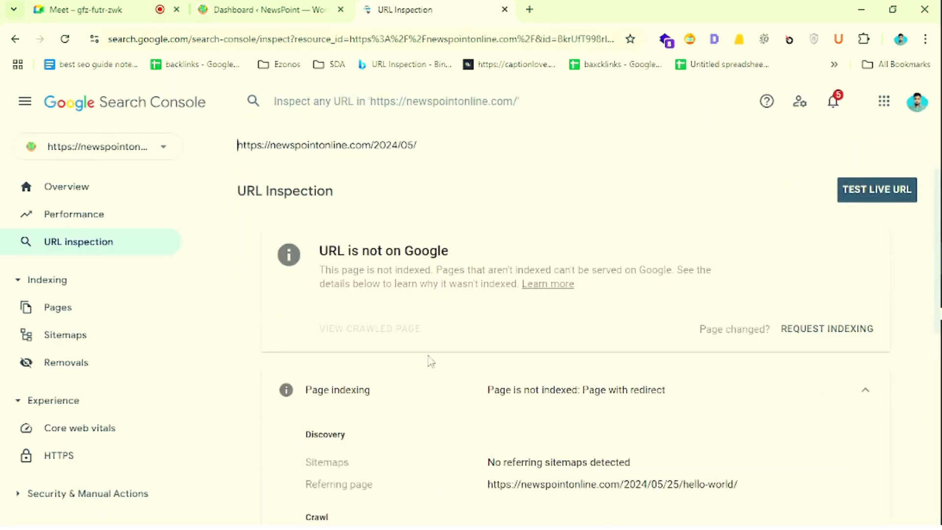
Review the index status and page indexing details of /2024/05/, comparing its address with the user-declared canonical.
drag(415, 145, 242, 160)
drag(319, 250, 472, 251)
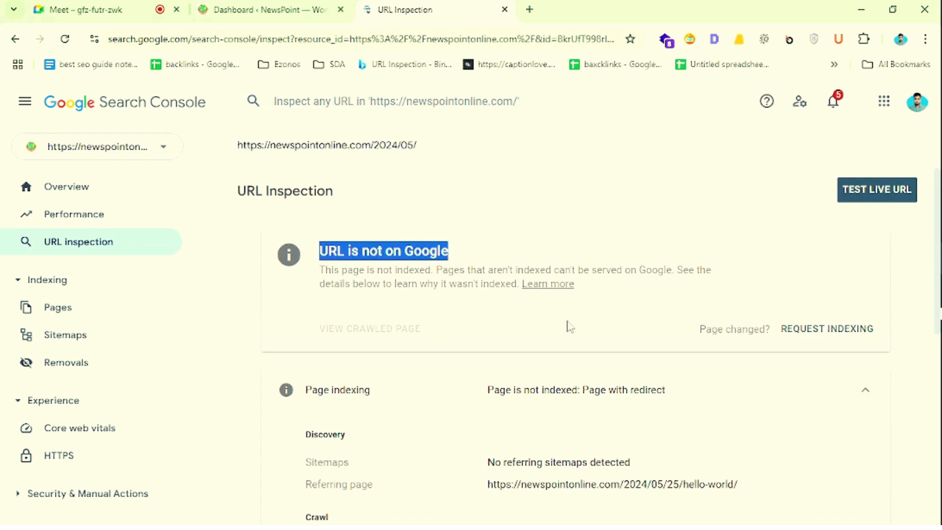
scroll(569, 326, down, 4)
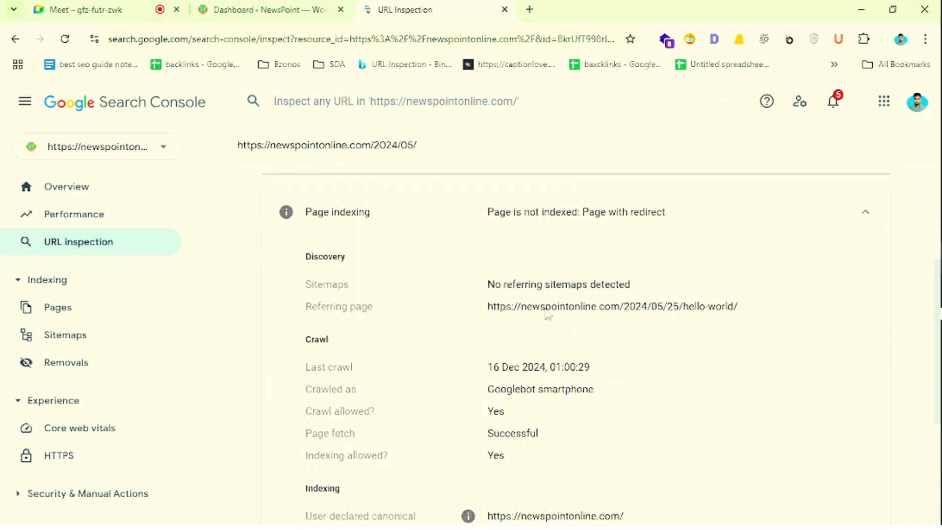
scroll(548, 314, up, 4)
drag(448, 152, 244, 142)
scroll(492, 274, down, 8)
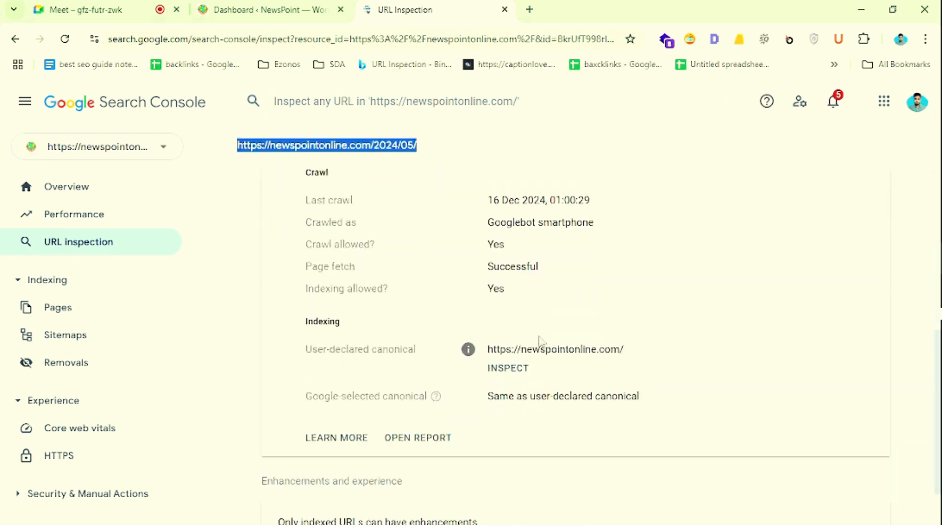
drag(488, 289, 642, 289)
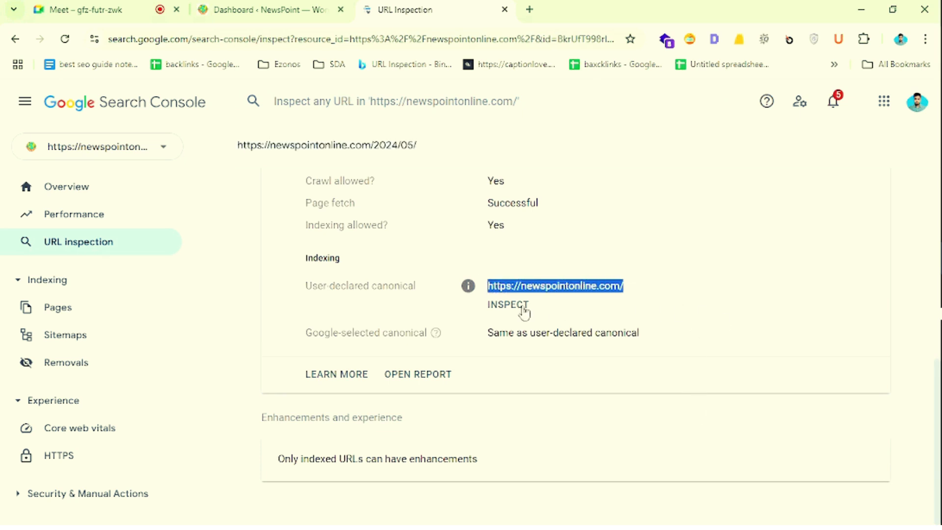
click(605, 313)
Recheck the inspected address and its Google status, ending at the user-declared canonical entry.
scroll(345, 213, up, 10)
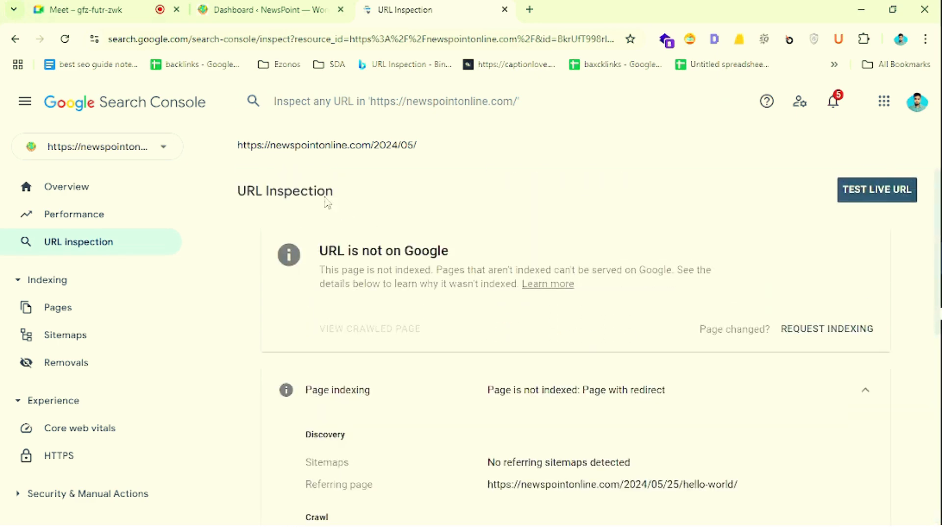
drag(247, 143, 358, 145)
drag(319, 249, 492, 252)
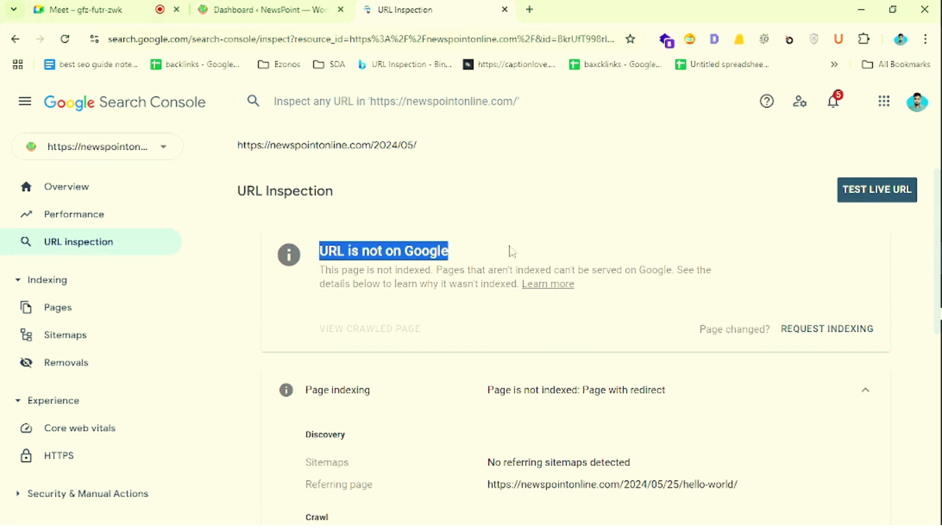
scroll(637, 308, down, 1)
scroll(637, 308, down, 8)
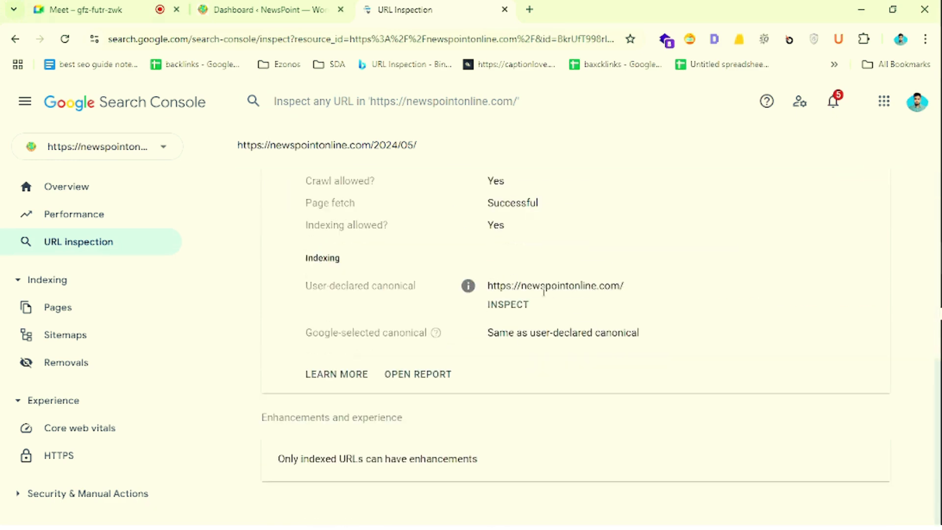
Inspect the canonical homepage URL again and check its Google status against its address.
click(517, 310)
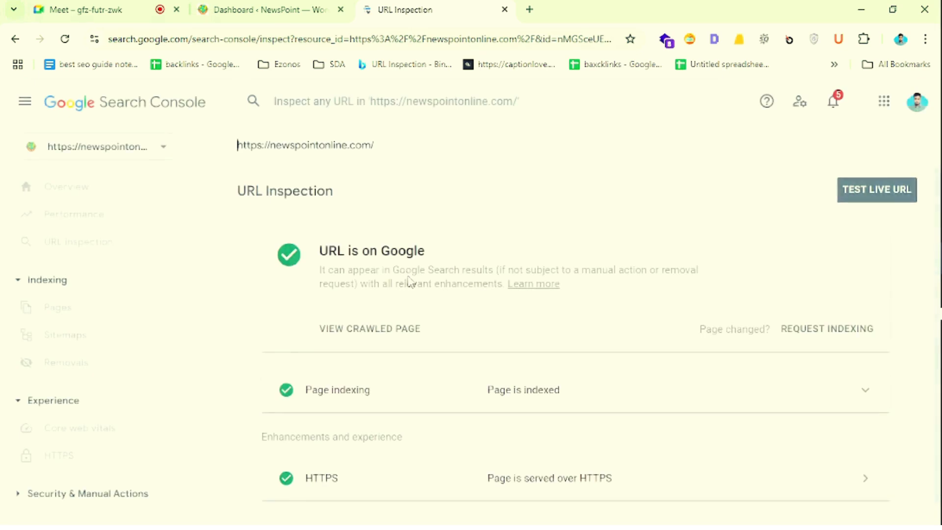
drag(300, 244, 478, 253)
click(481, 253)
drag(356, 159, 241, 162)
Go back to the /2024/05/ URL inspection and open the inspected address in a new browser tab.
click(15, 39)
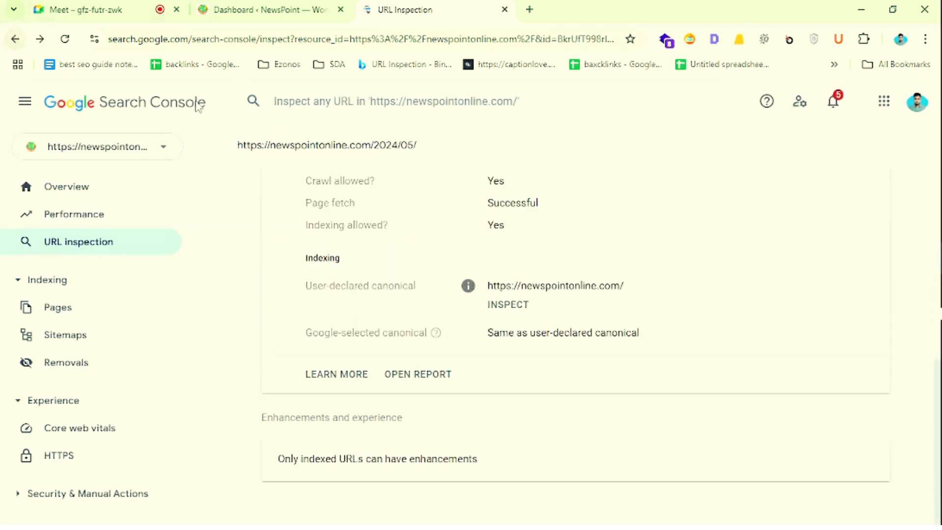
drag(449, 146, 240, 145)
right_click(305, 144)
click(459, 201)
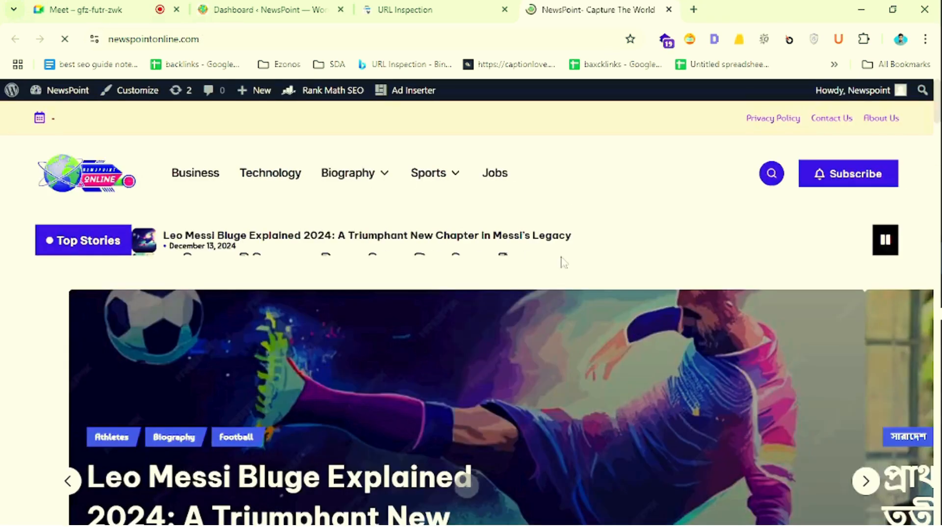
Check the loaded page and its full web address to see where /2024/05/ leads, and return to the Search Console tab.
scroll(506, 280, down, 12)
scroll(510, 281, up, 12)
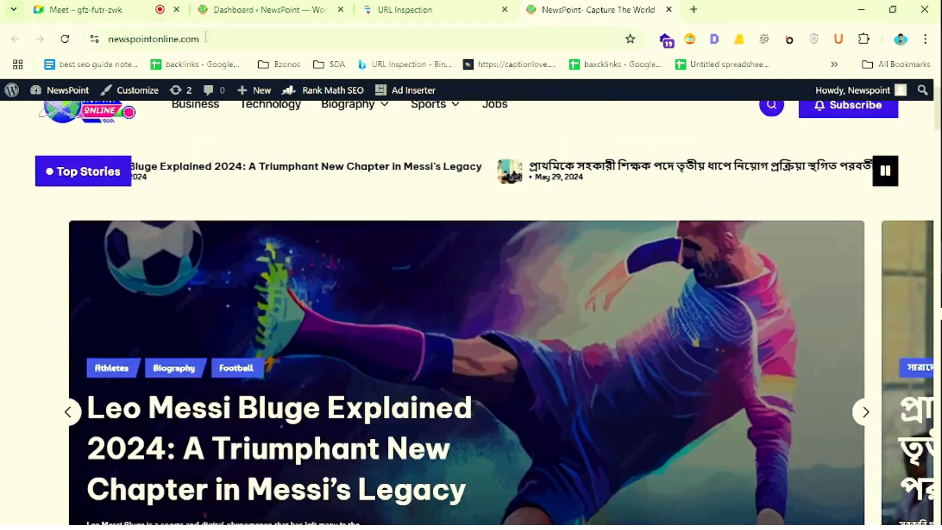
click(151, 46)
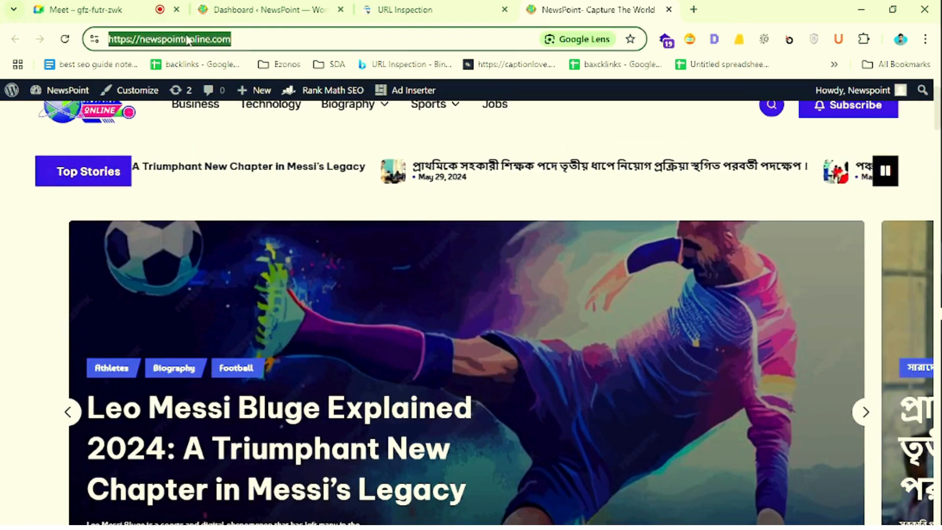
click(414, 10)
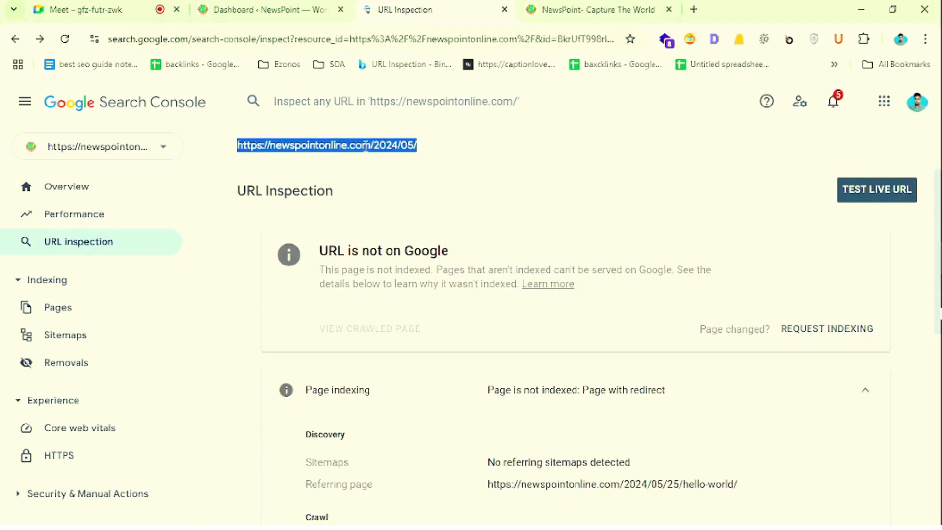
Check the user-declared canonical in the page indexing details for /2024/05/.
scroll(584, 240, down, 6)
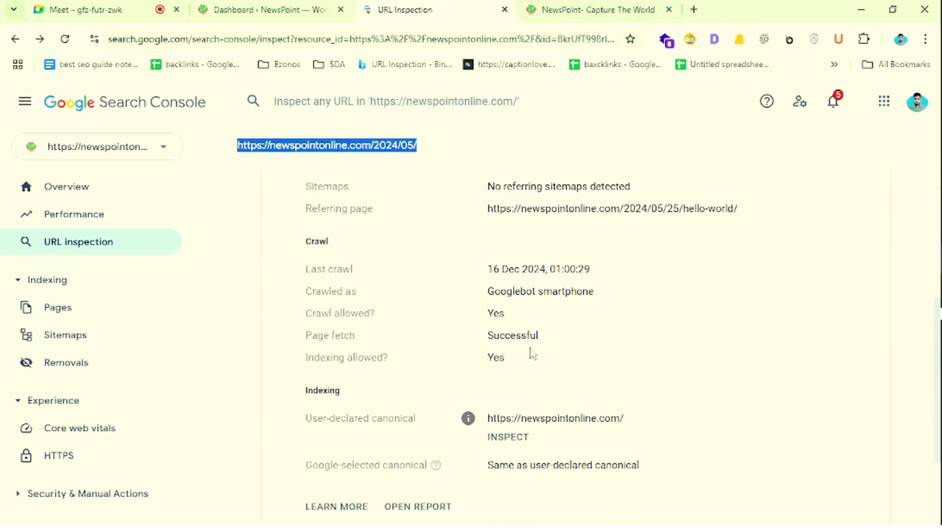
scroll(594, 368, down, 2)
drag(487, 286, 699, 293)
scroll(617, 291, up, 8)
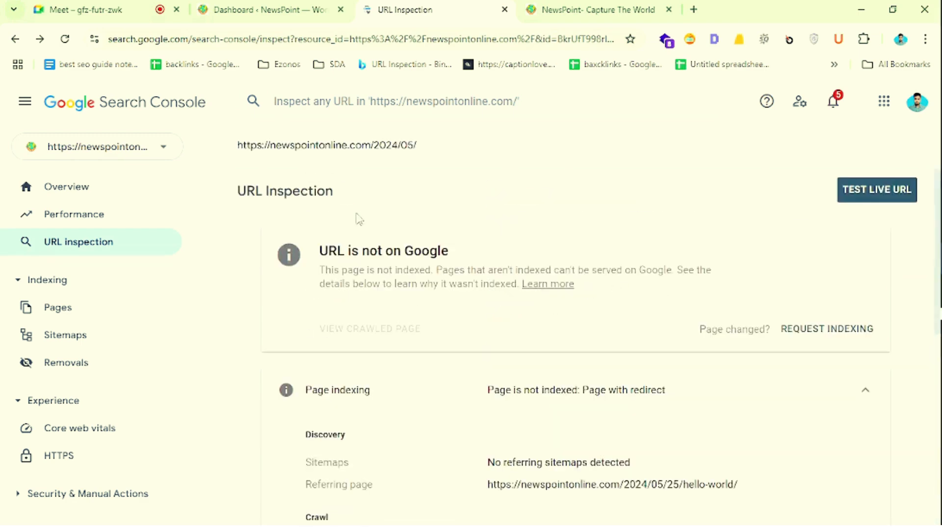
Examine the full inspected address ending in /2024/05/ against its Google status.
drag(417, 145, 228, 152)
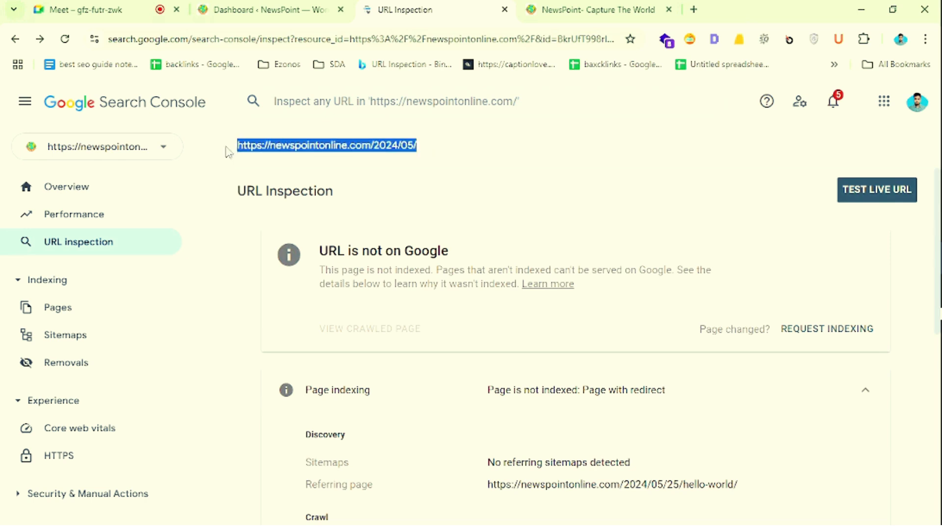
click(432, 150)
triple_click(360, 145)
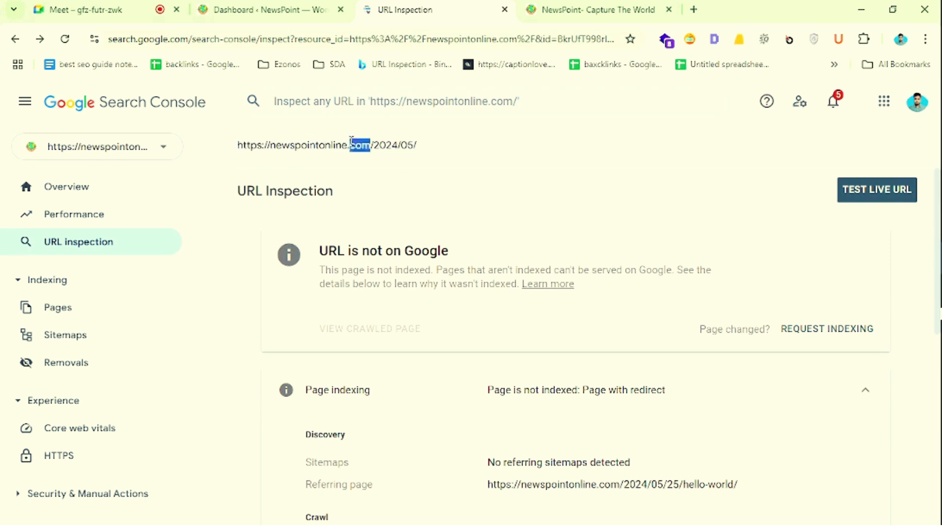
click(483, 133)
drag(418, 145, 264, 146)
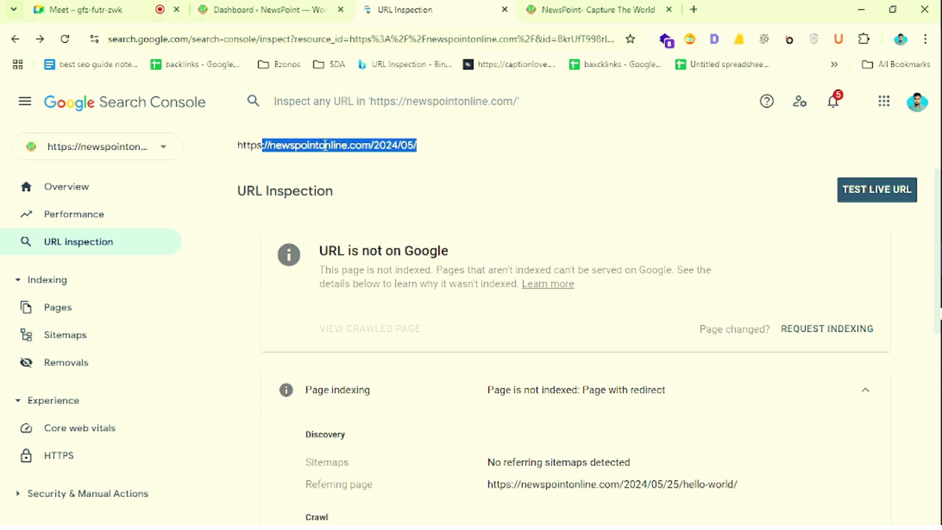
click(360, 139)
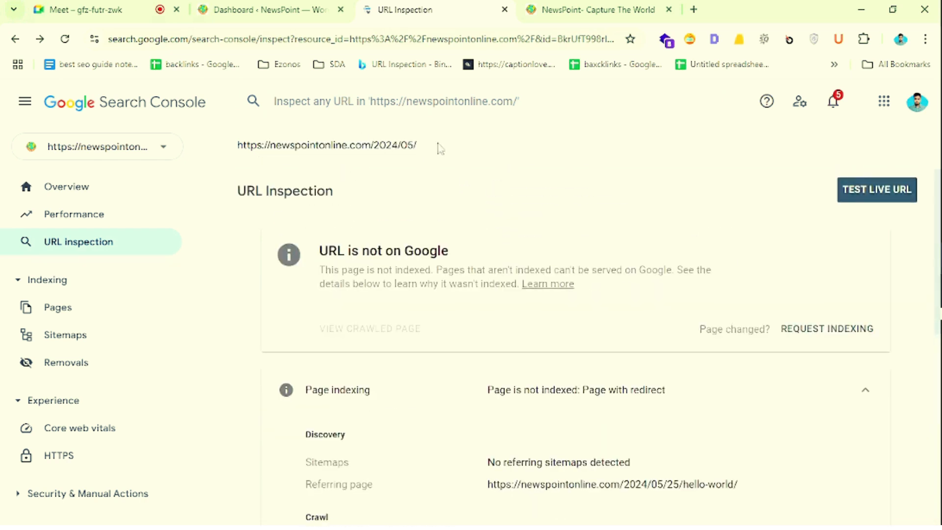
drag(440, 146, 246, 145)
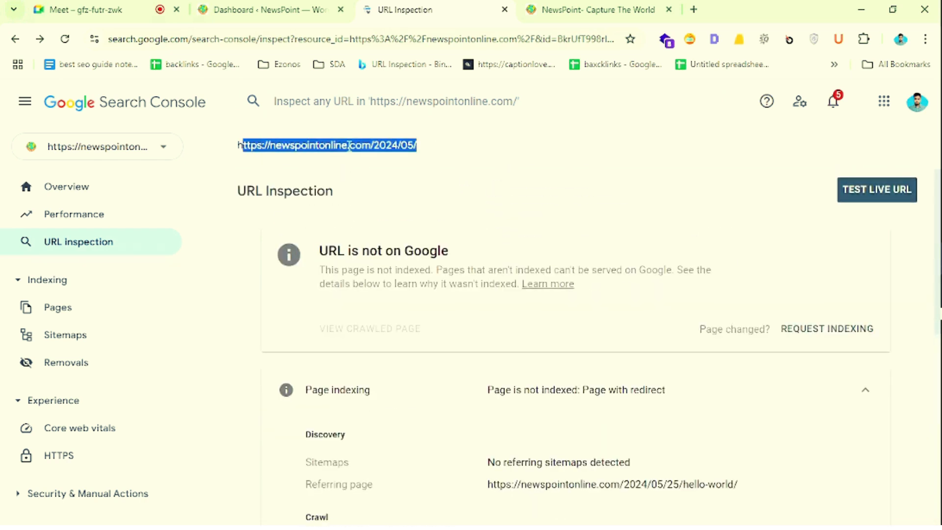
click(378, 139)
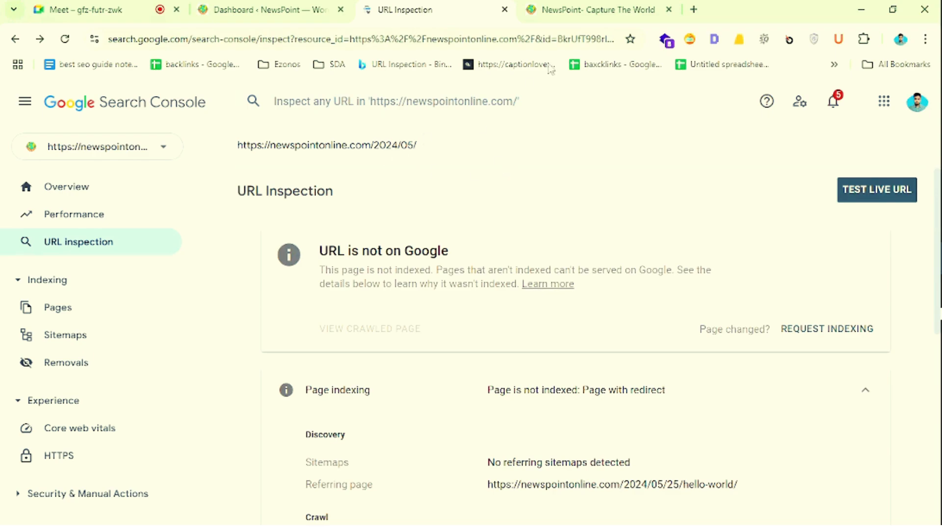
Look over the site page that /2024/05/ leads to, and return to the Search Console tab.
click(598, 9)
scroll(527, 219, down, 10)
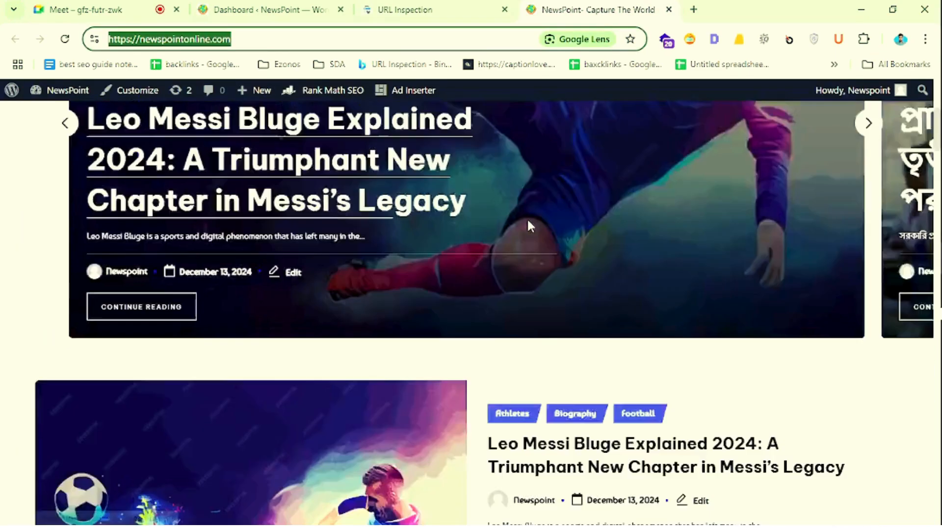
scroll(529, 215, down, 5)
scroll(530, 214, up, 4)
click(407, 10)
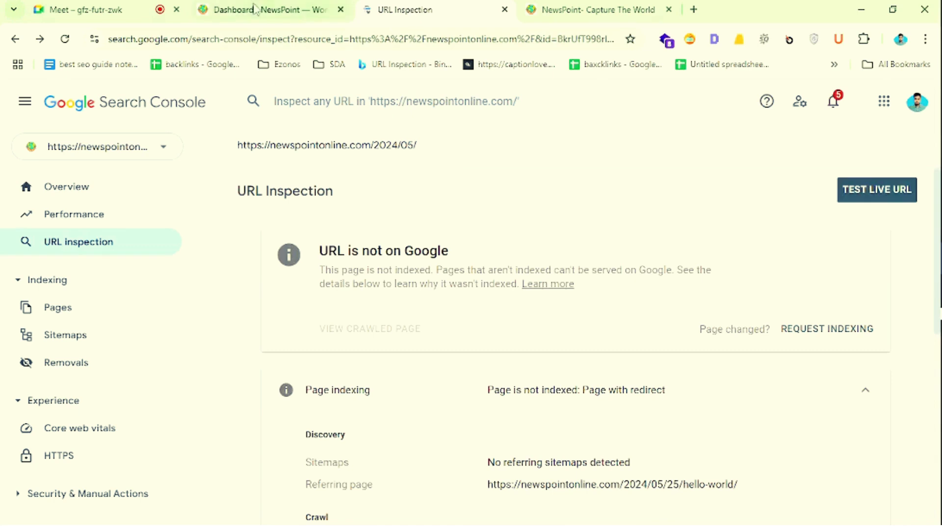
Review the /2024/05/ inspection details once more and go back to the Page with redirect examples.
drag(444, 150, 234, 151)
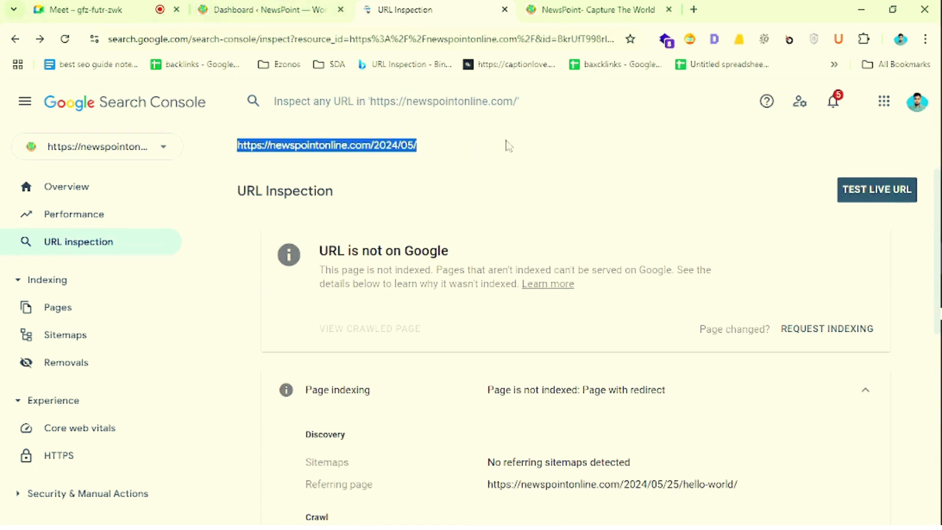
scroll(520, 201, down, 8)
scroll(517, 198, up, 8)
click(17, 42)
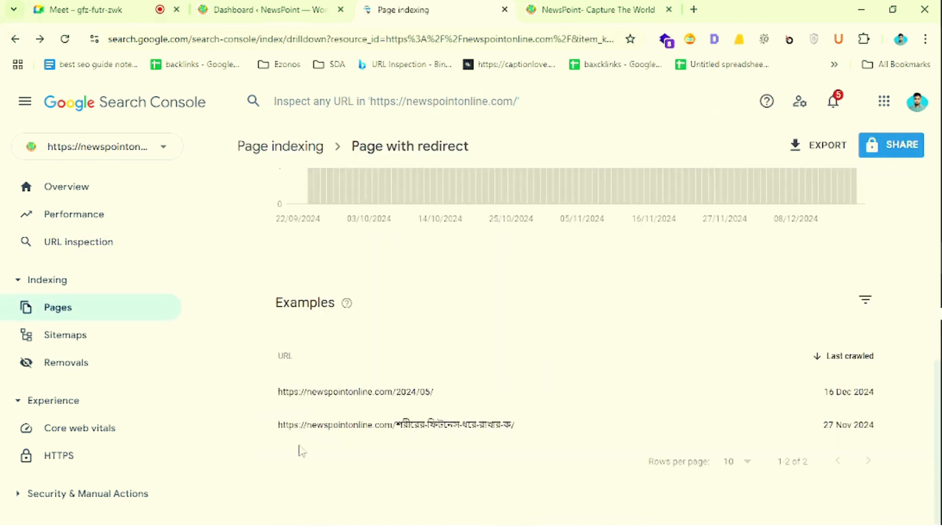
Inspect the second example URL, the one with the Bengali slug last crawled on 27 Nov 2024.
click(452, 429)
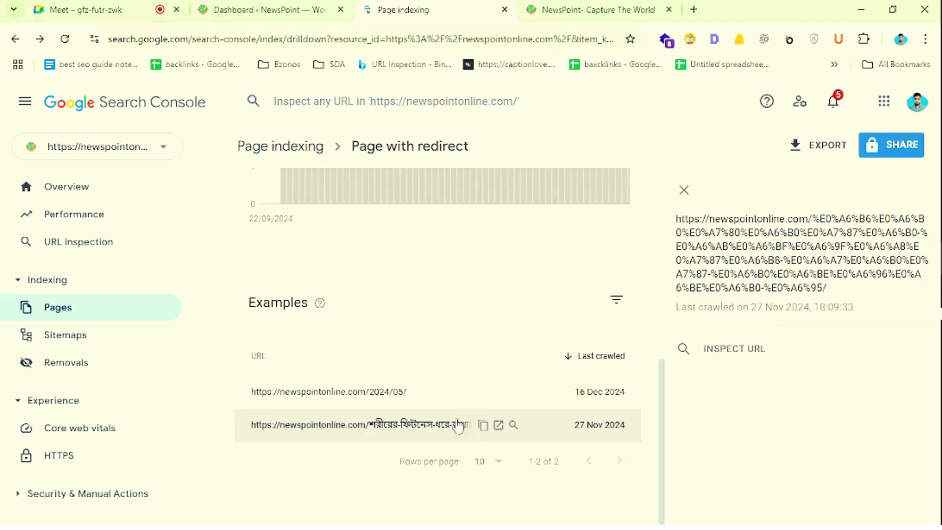
click(684, 190)
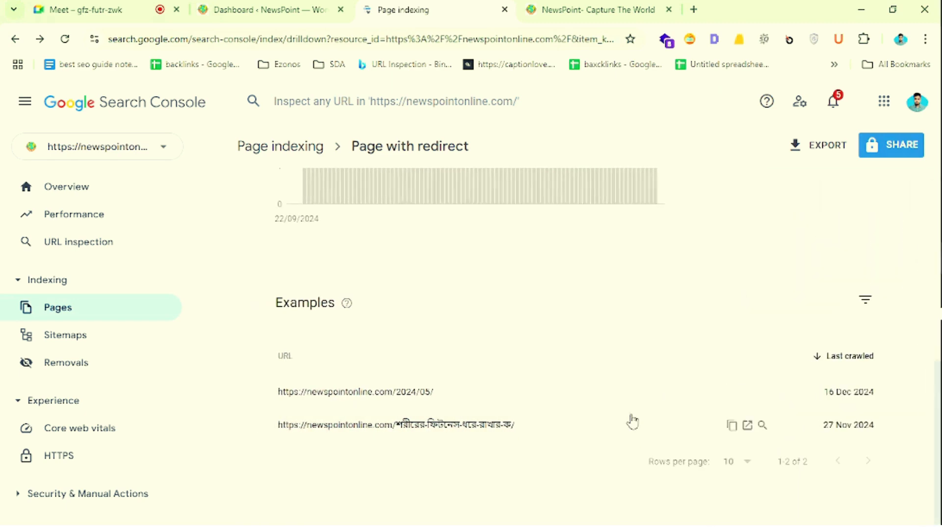
click(766, 426)
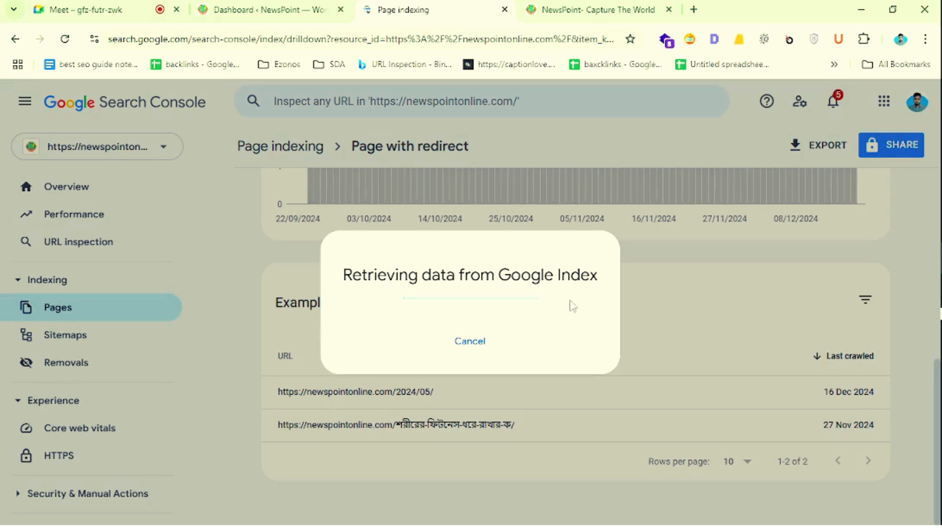
scroll(642, 274, down, 1)
scroll(642, 274, up, 1)
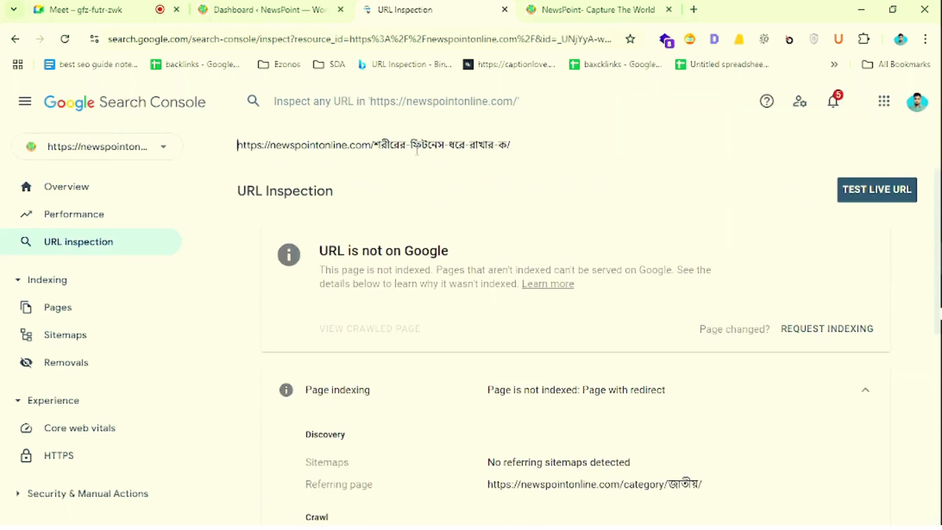
Compare the inspected Bengali-slug address with its user-declared canonical.
drag(441, 147, 244, 144)
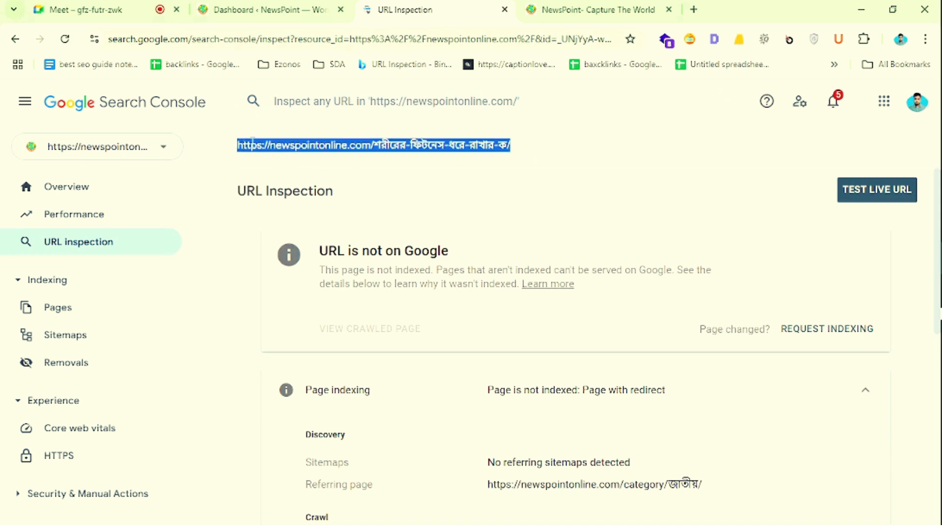
click(471, 140)
scroll(572, 362, down, 8)
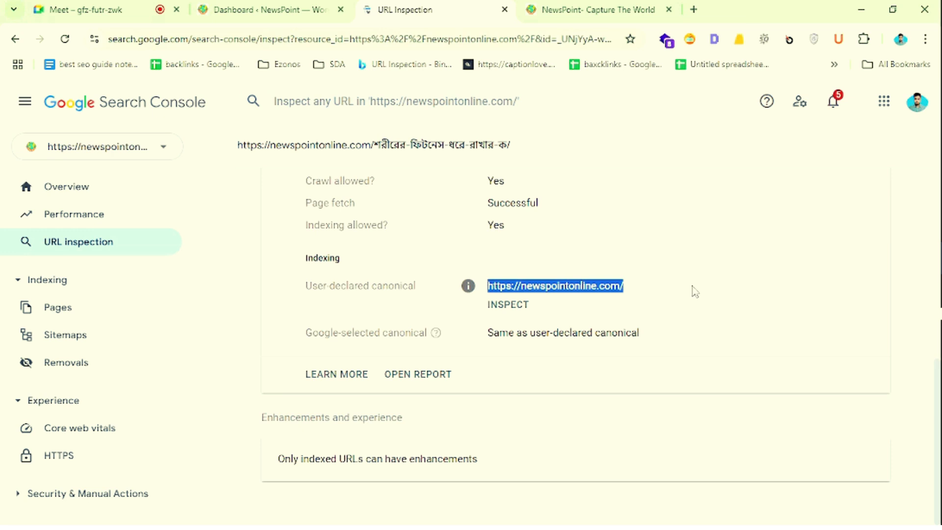
scroll(693, 291, up, 6)
scroll(692, 290, down, 6)
drag(658, 294, 489, 285)
scroll(595, 283, up, 6)
Recheck the full Bengali-slug address, its user-declared canonical and its Google status.
drag(510, 145, 540, 145)
click(219, 168)
scroll(552, 326, down, 8)
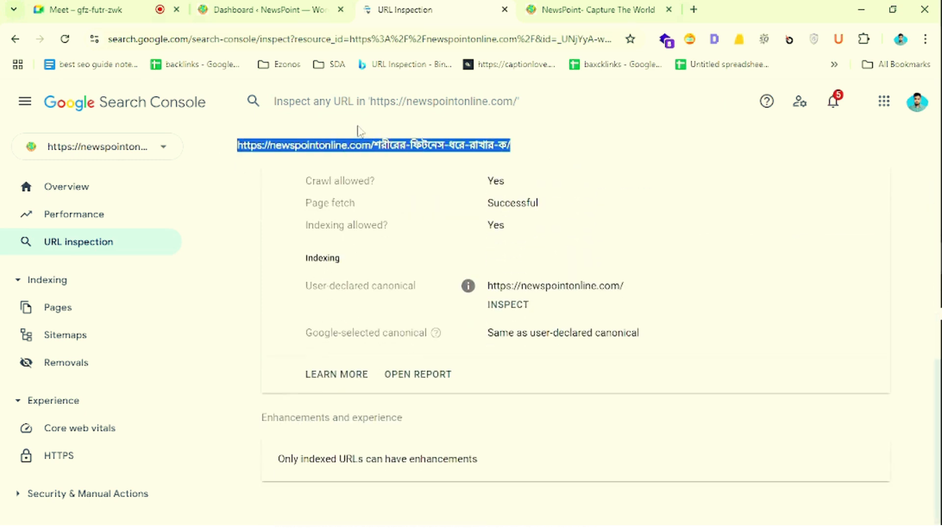
drag(553, 147, 518, 133)
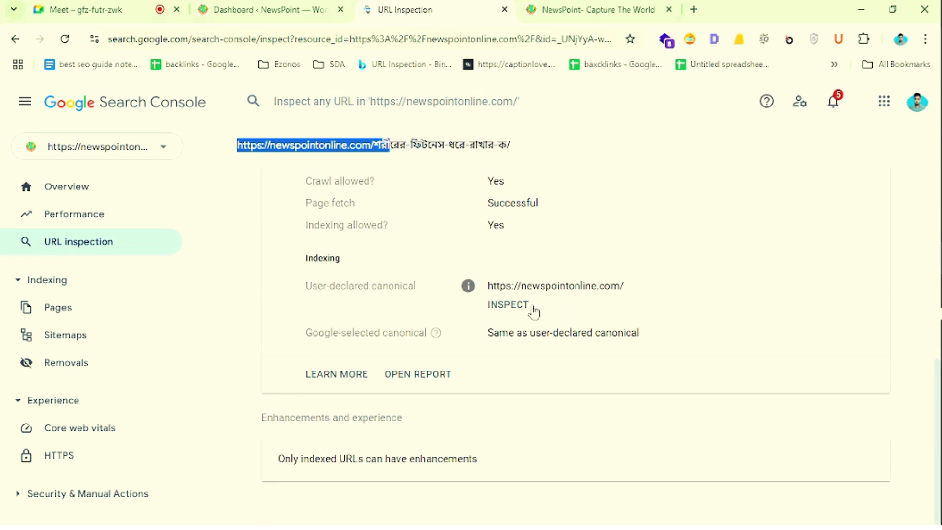
drag(532, 286, 700, 281)
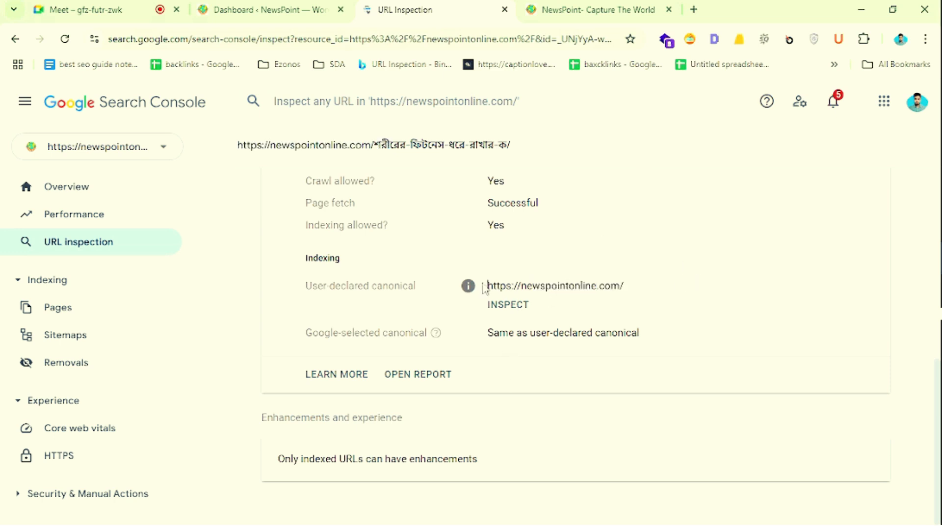
drag(483, 288, 632, 289)
scroll(623, 338, up, 7)
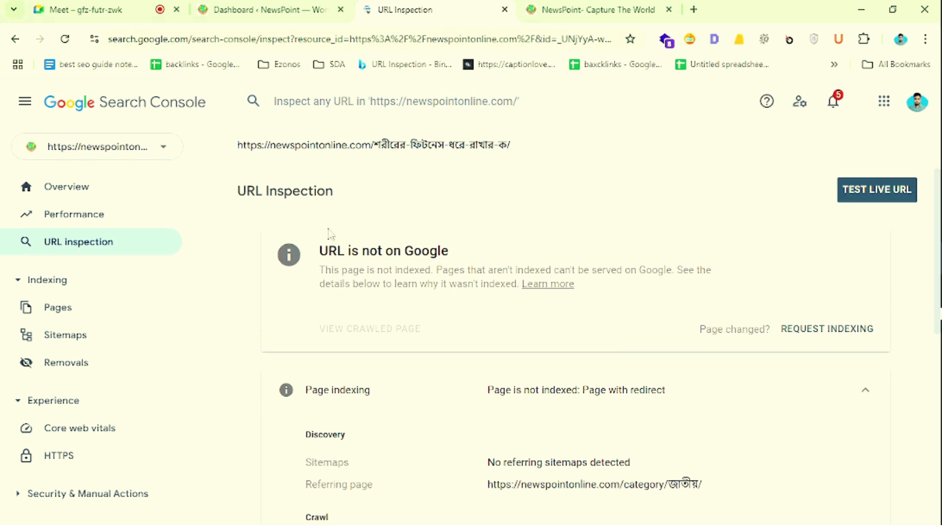
Go back to the Page with redirect examples and switch to the site's WordPress dashboard.
click(15, 39)
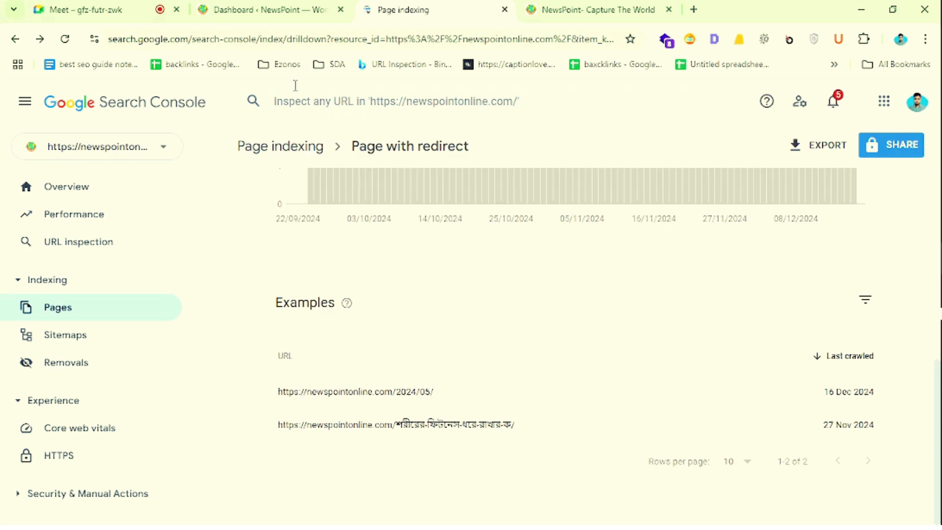
click(265, 9)
scroll(469, 338, up, 10)
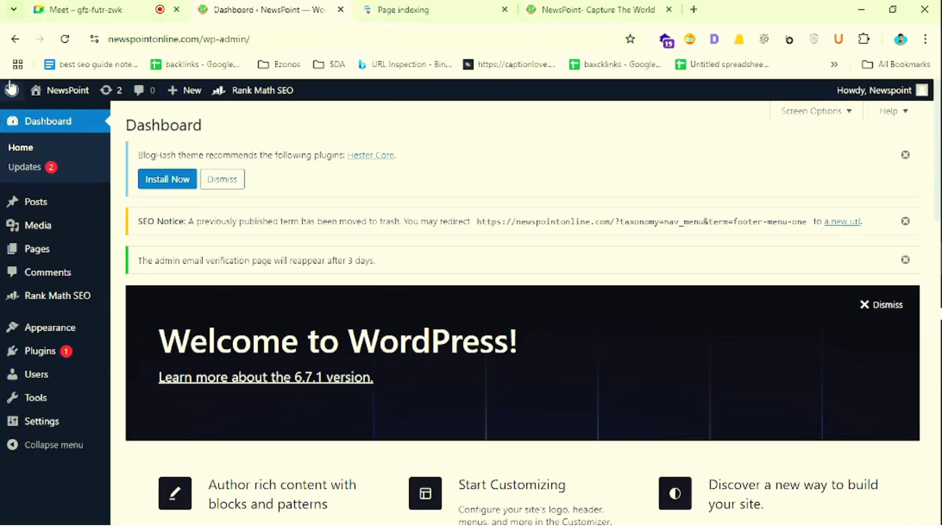
click(49, 114)
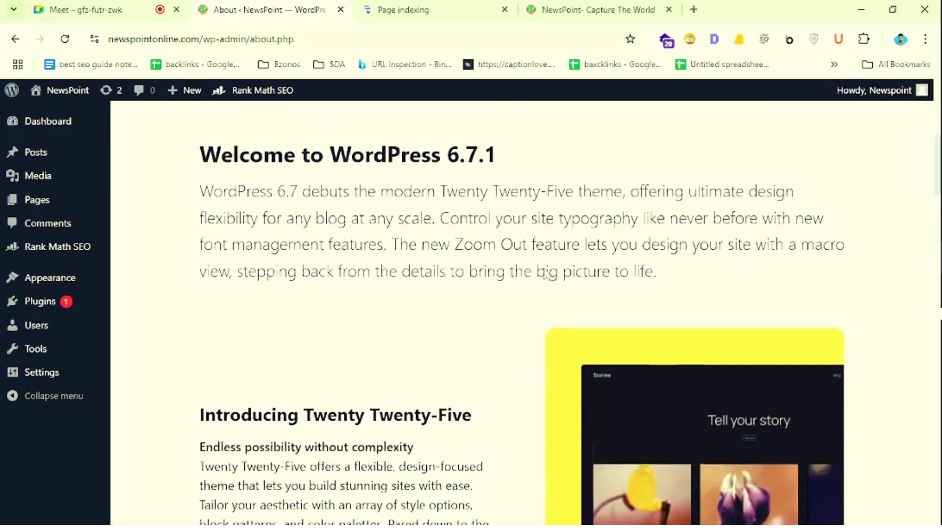
scroll(545, 272, up, 2)
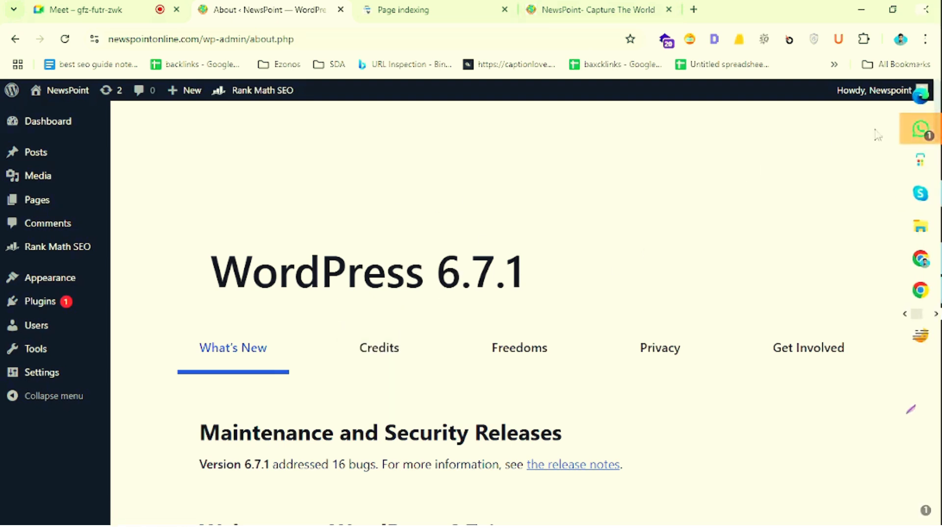
click(899, 129)
scroll(611, 202, down, 8)
scroll(611, 202, up, 8)
scroll(611, 202, down, 10)
scroll(611, 192, up, 10)
mouse_move(61, 197)
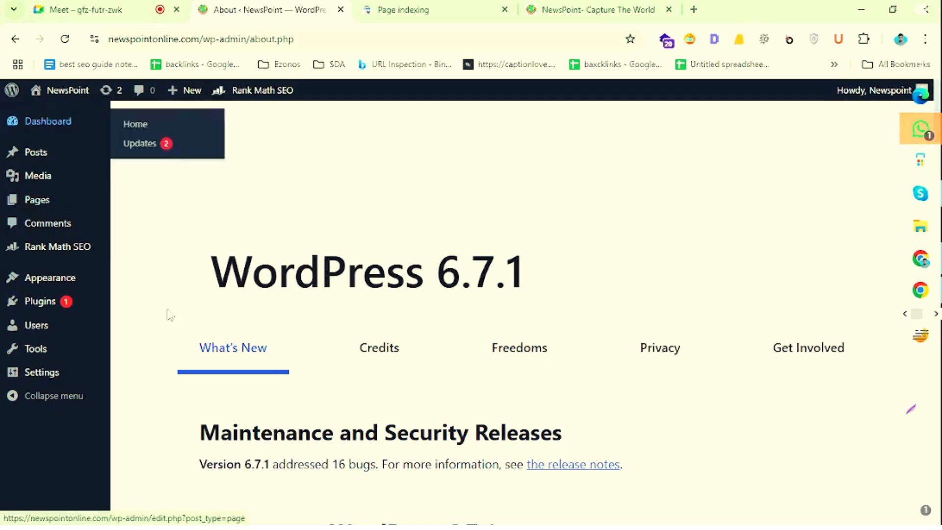
mouse_move(44, 251)
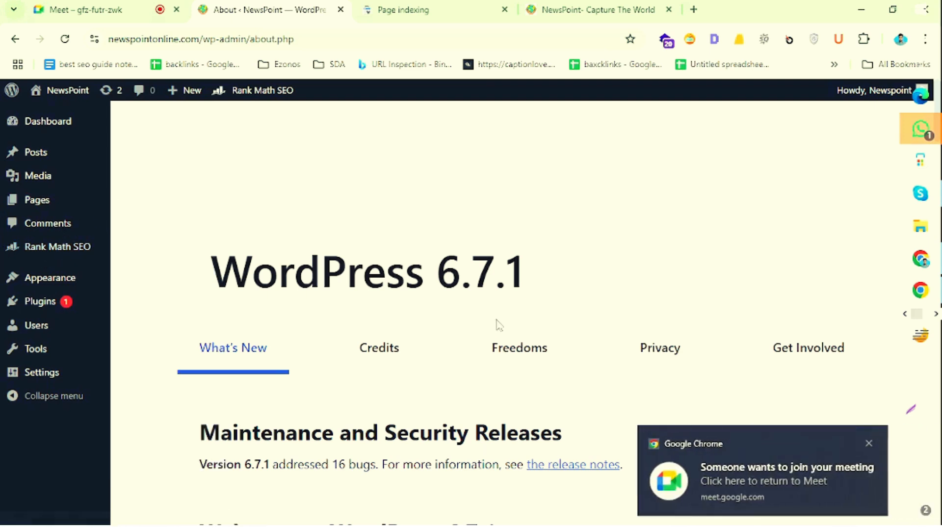
Admit the waiting participant in the Google Meet call and return to the Page with redirect report.
click(94, 14)
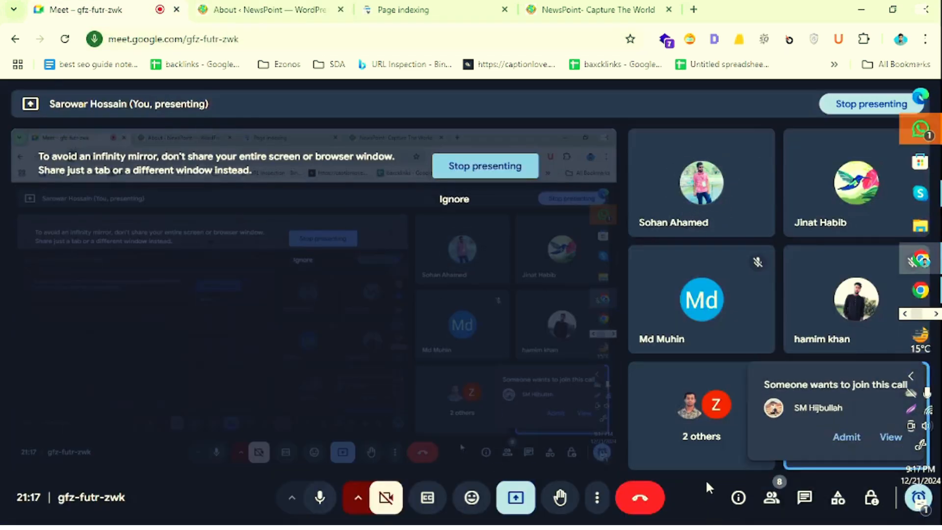
click(845, 437)
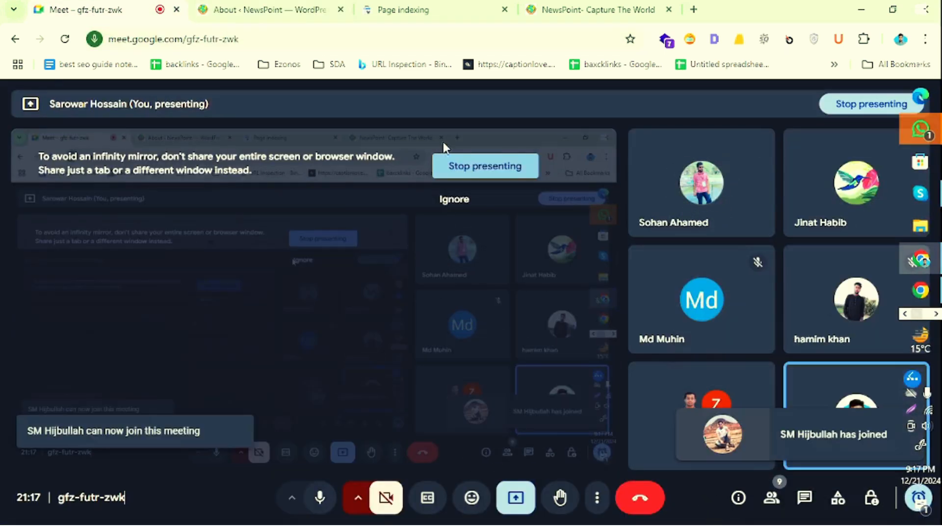
click(579, 12)
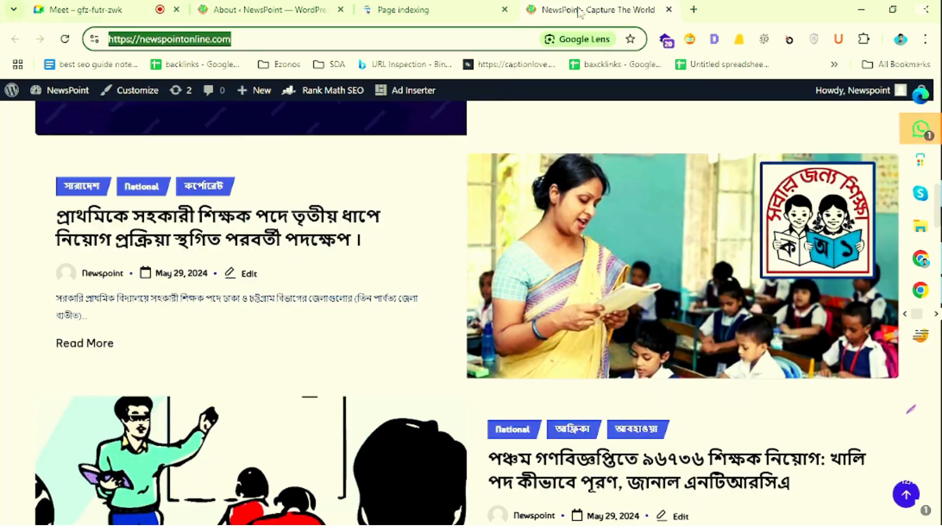
click(387, 15)
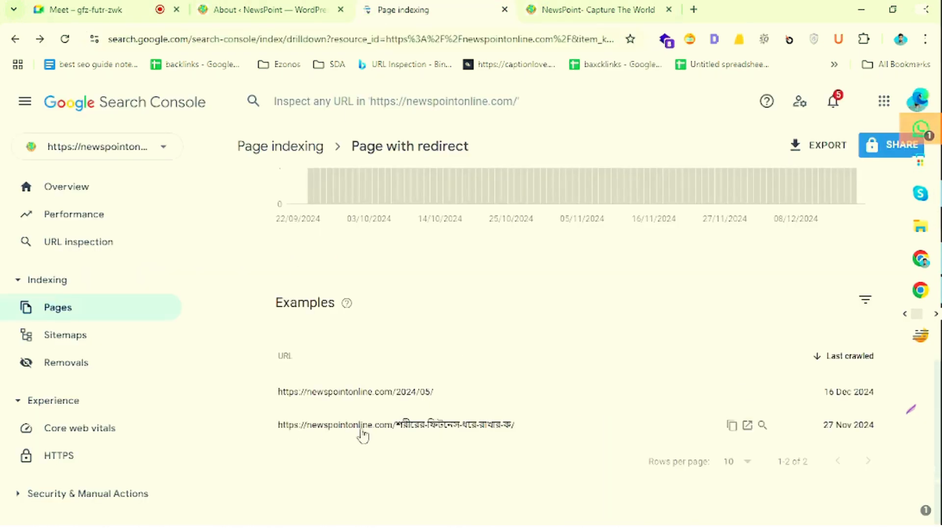
Review the Page with redirect report's affected pages chart, examples and fix validation section.
scroll(399, 384, up, 5)
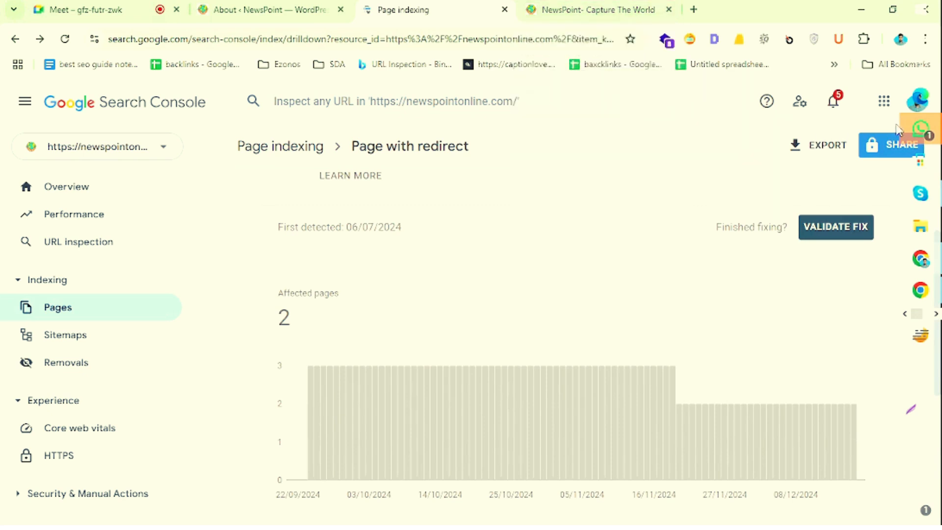
scroll(523, 242, down, 4)
scroll(524, 242, up, 4)
scroll(525, 241, up, 3)
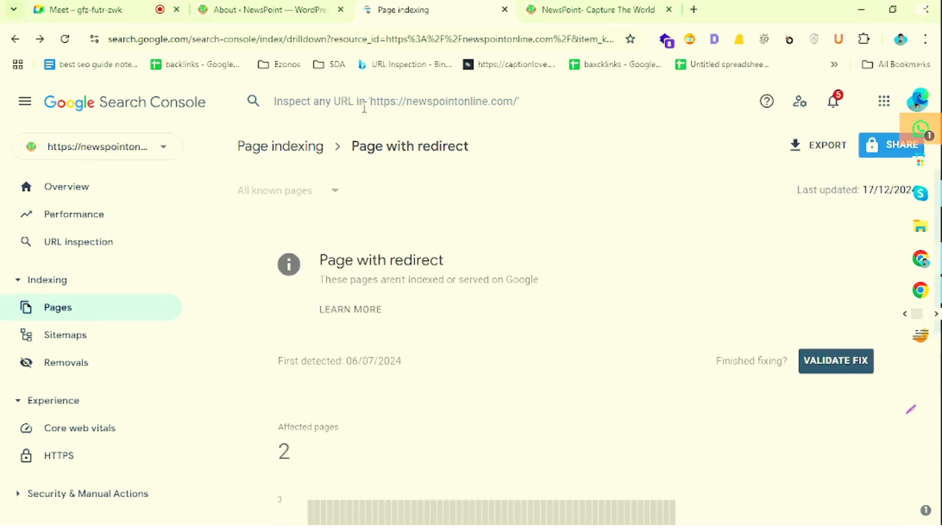
Open Rank Math's Redirections in the WordPress dashboard and start a new redirection with its source URL empty.
click(253, 10)
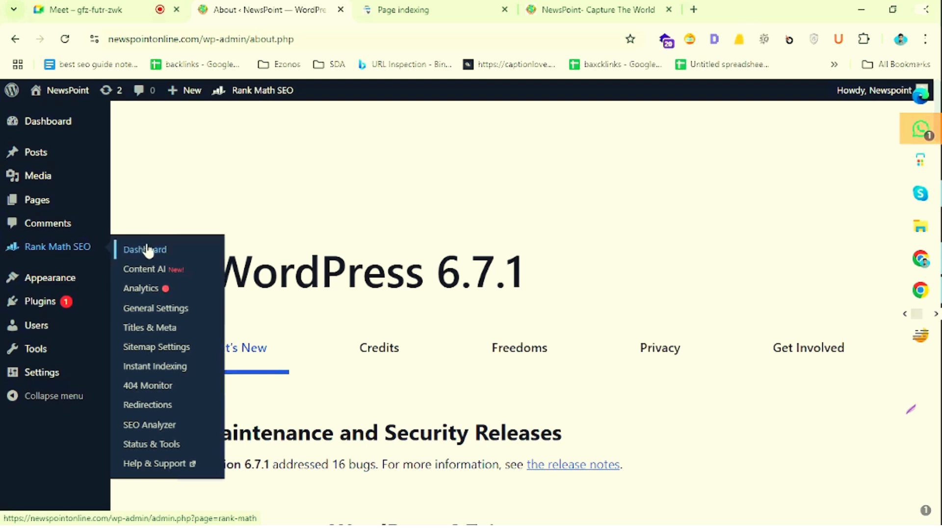
click(166, 406)
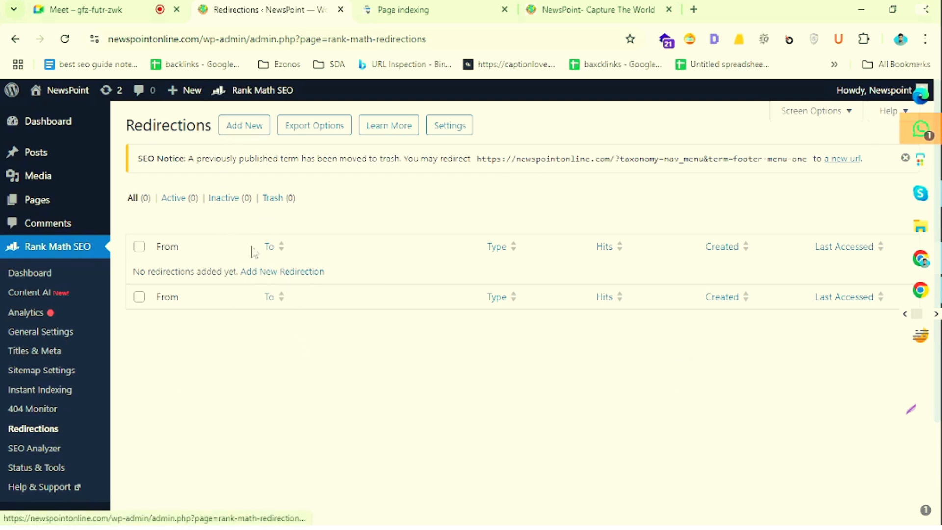
click(256, 129)
scroll(351, 311, down, 2)
scroll(442, 305, up, 1)
click(364, 252)
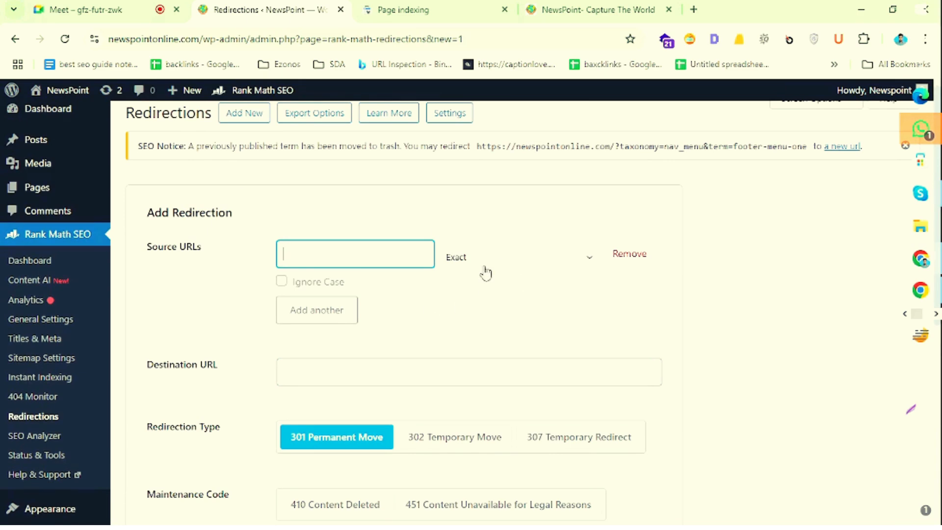
scroll(486, 271, down, 3)
scroll(540, 269, up, 3)
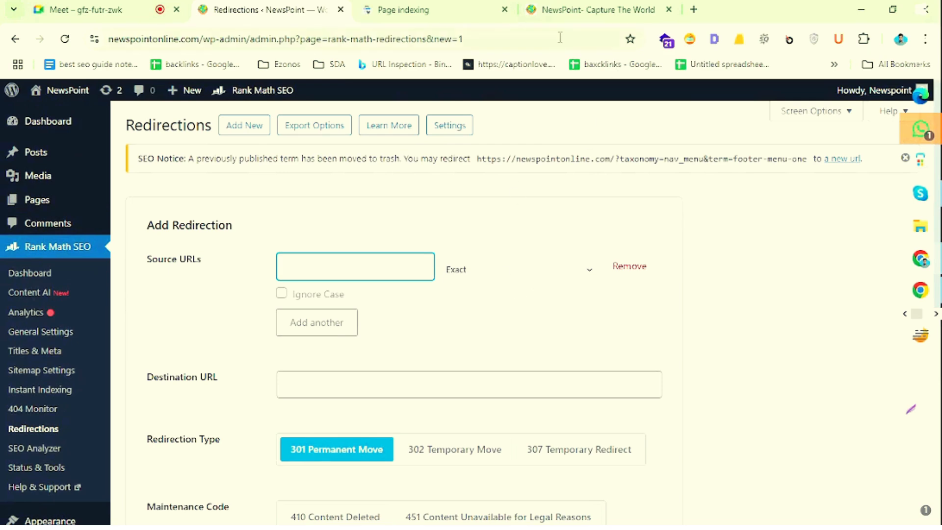
click(444, 10)
scroll(465, 255, down, 5)
scroll(466, 243, up, 5)
scroll(456, 234, down, 5)
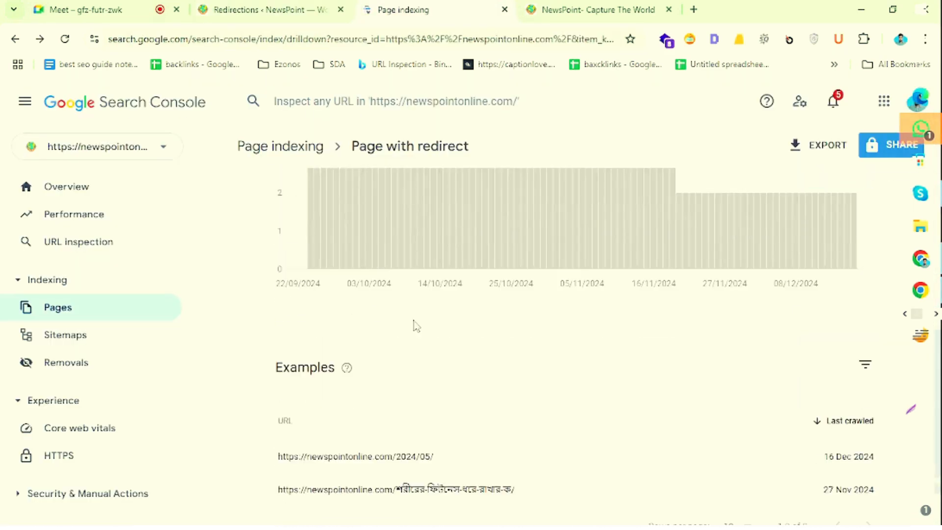
scroll(415, 326, up, 5)
scroll(415, 344, down, 6)
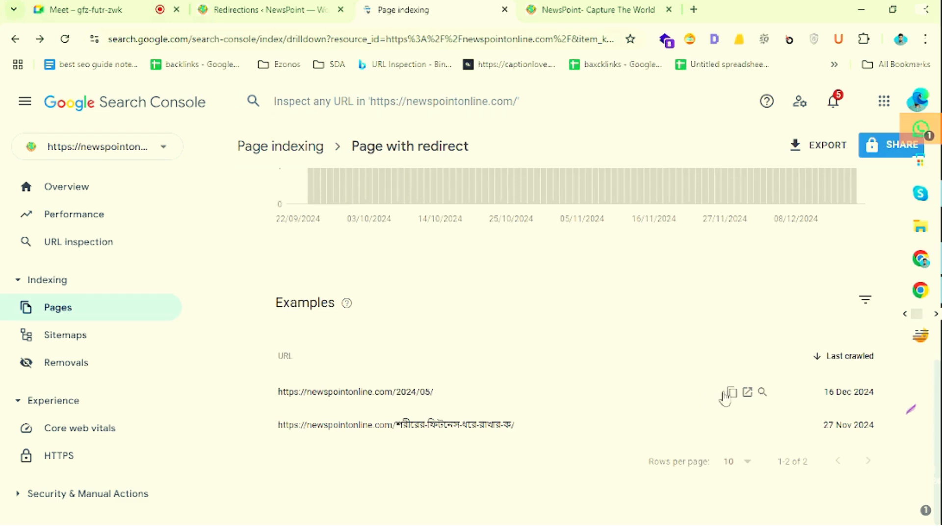
click(762, 391)
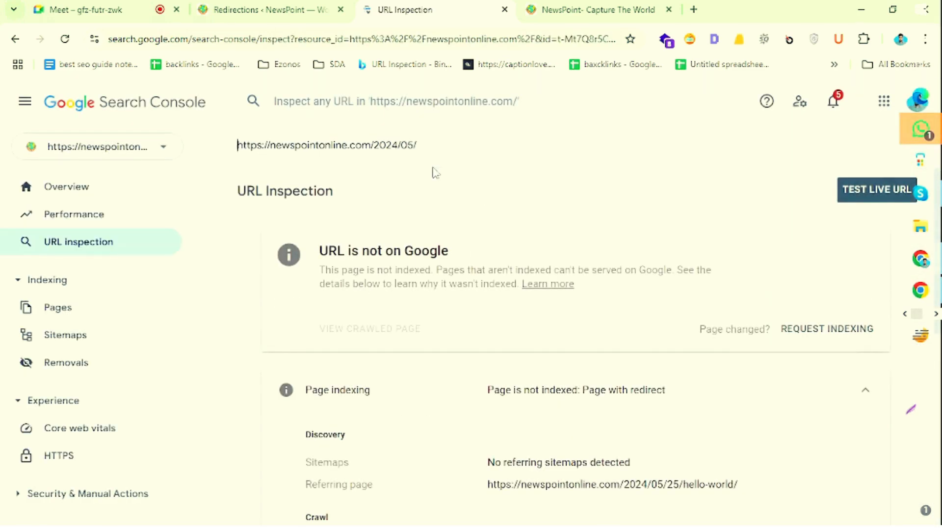
drag(416, 145, 240, 140)
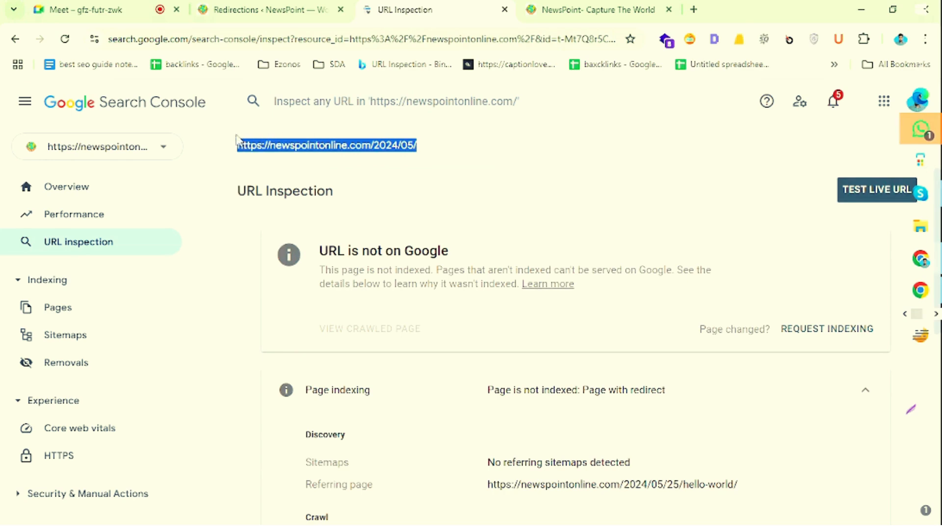
right_click(269, 141)
click(351, 164)
click(234, 12)
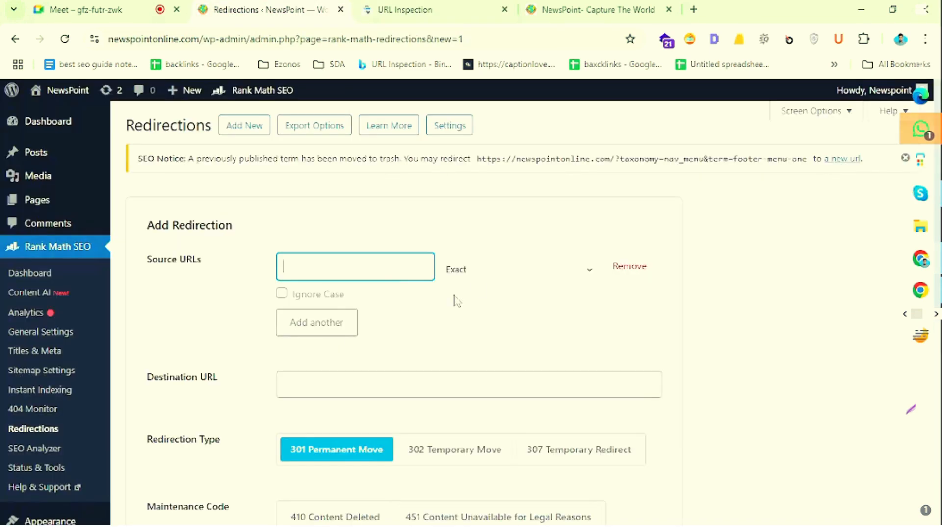
right_click(312, 261)
click(349, 398)
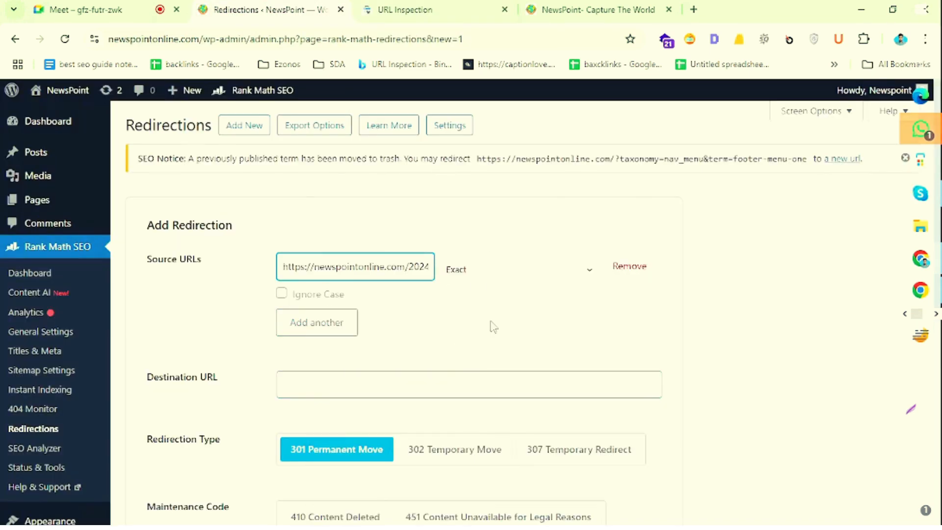
scroll(562, 300, down, 2)
click(359, 325)
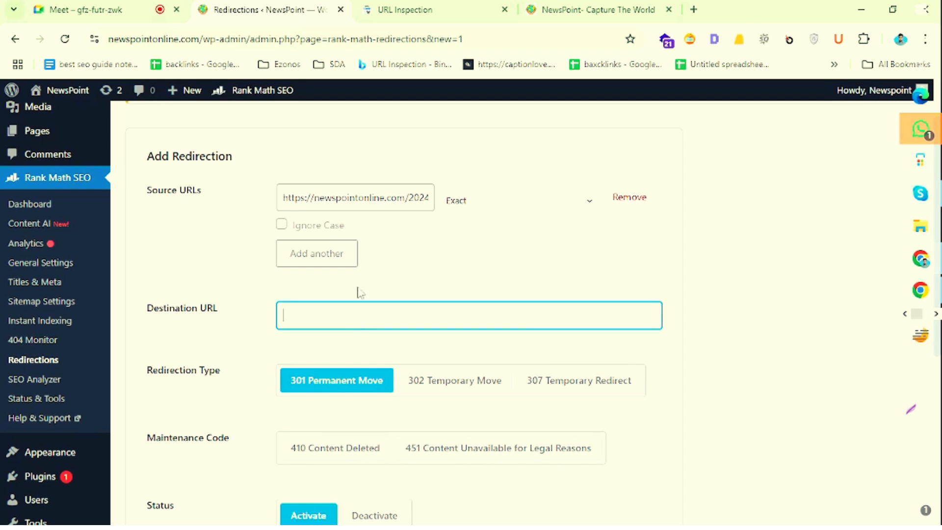
drag(312, 196, 430, 198)
click(361, 306)
click(579, 9)
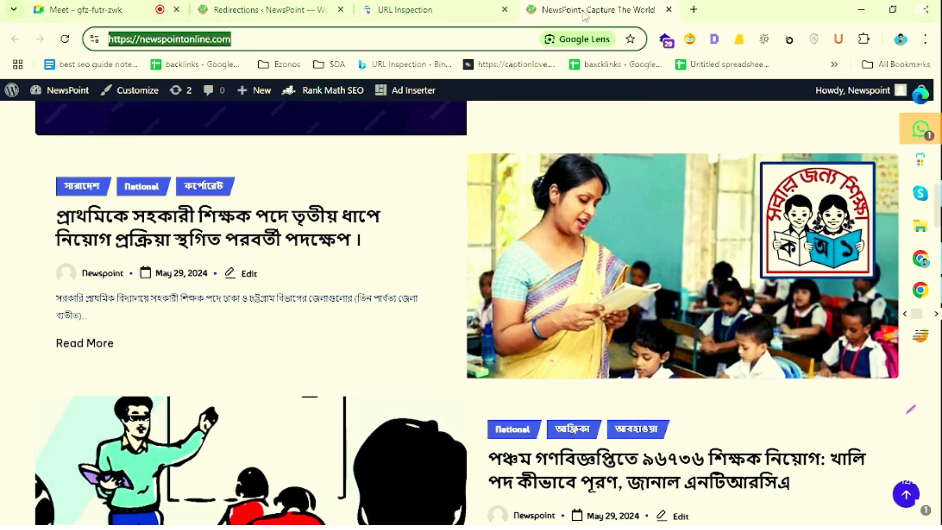
click(397, 11)
scroll(400, 369, down, 8)
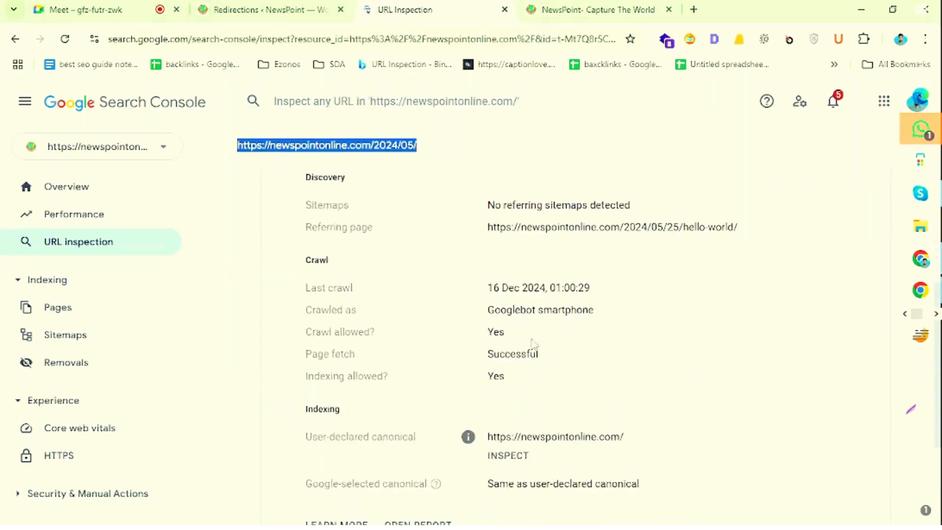
drag(625, 286, 481, 289)
right_click(513, 288)
click(555, 305)
scroll(422, 245, up, 10)
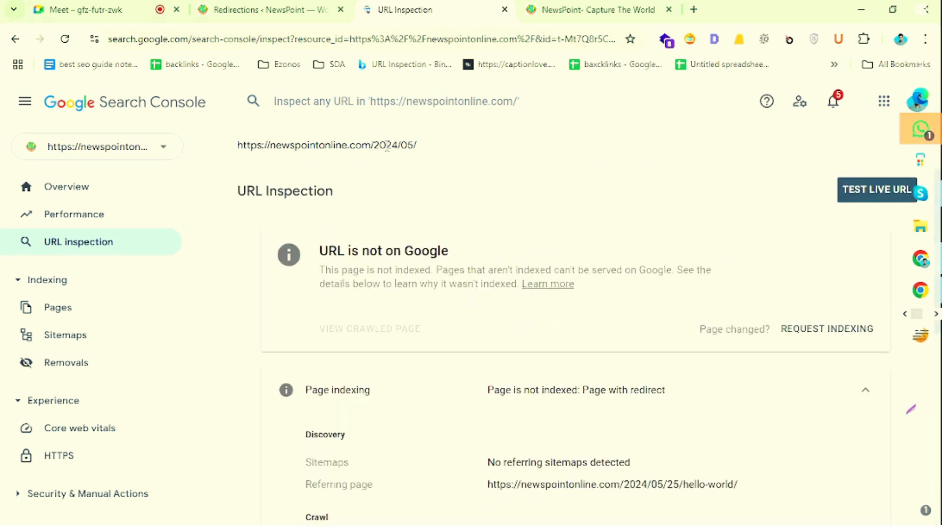
drag(439, 151, 257, 146)
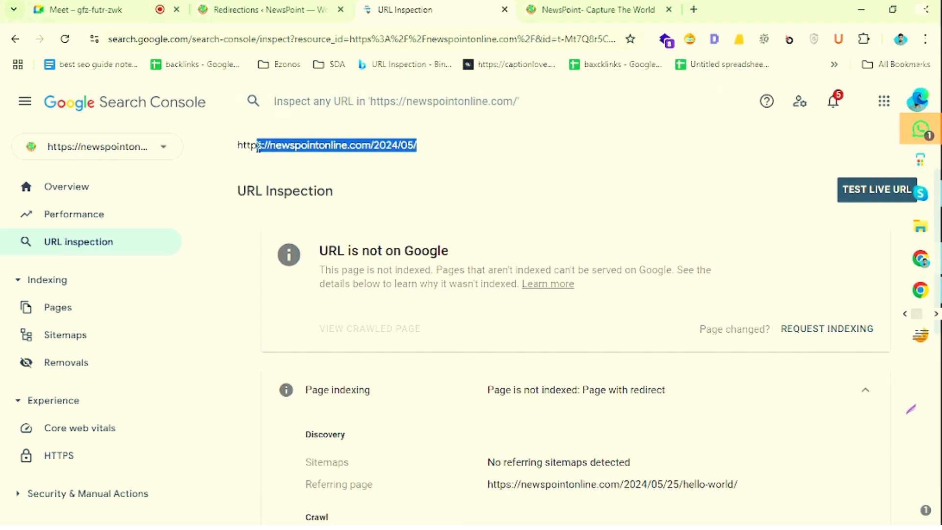
click(444, 149)
scroll(511, 210, down, 8)
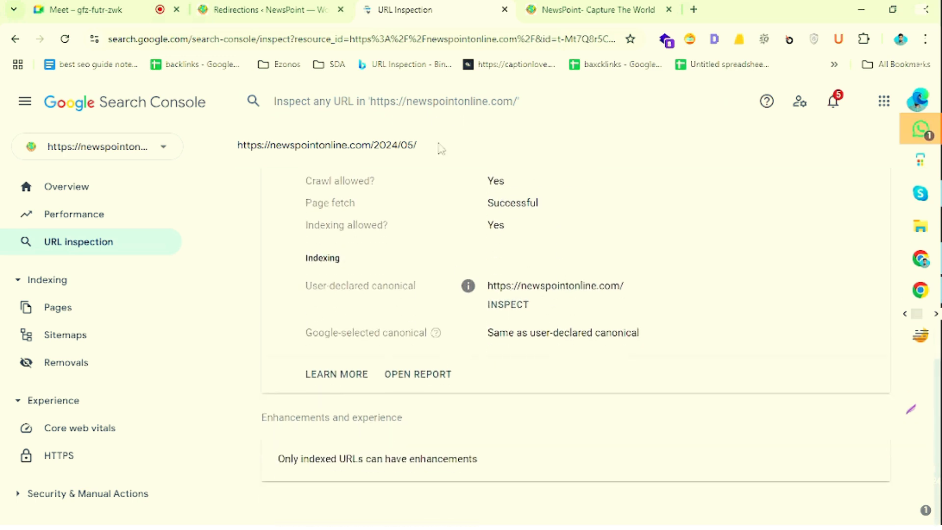
click(255, 7)
right_click(322, 318)
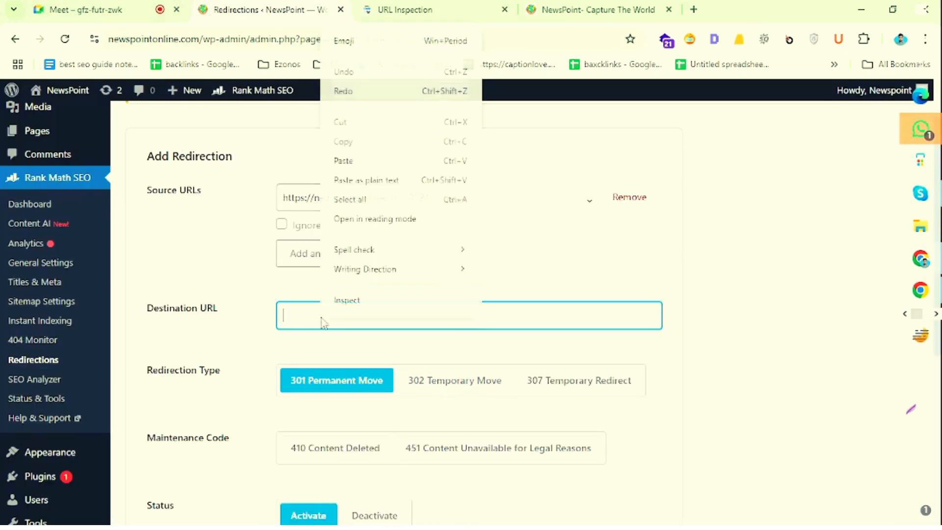
click(375, 164)
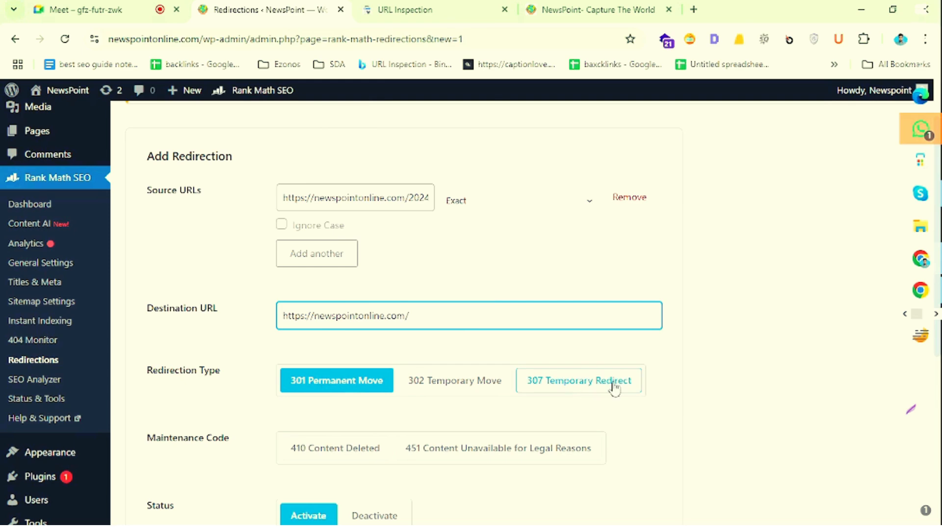
Review the redirection's settings and add it as an active 301 Permanent Move.
scroll(523, 377, down, 4)
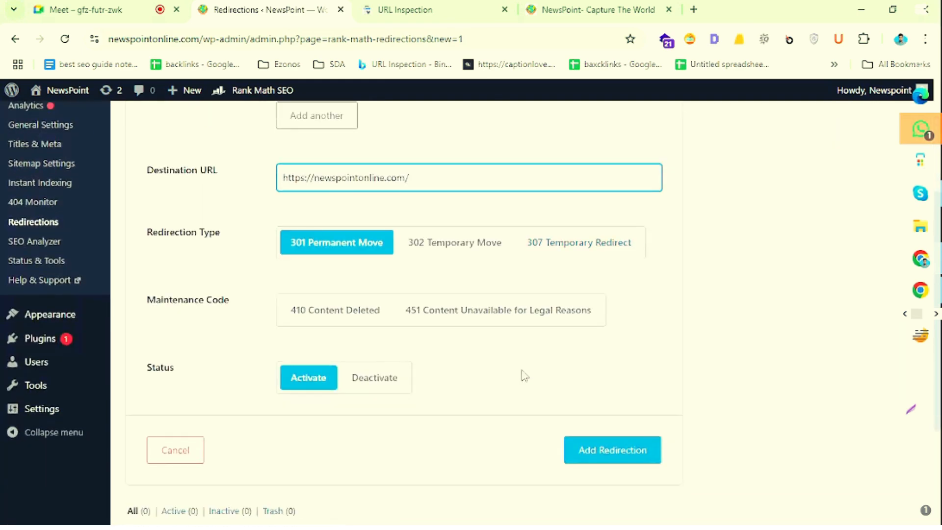
scroll(522, 375, up, 1)
scroll(312, 337, up, 4)
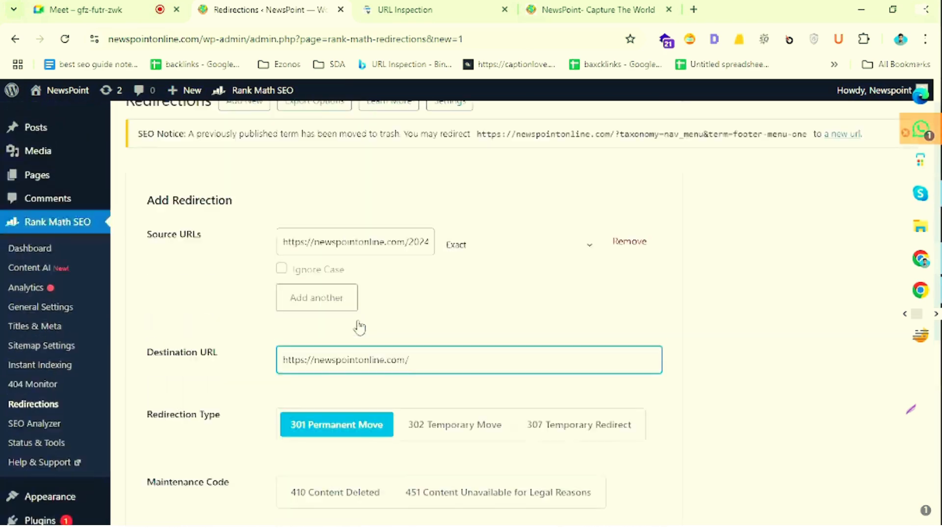
scroll(490, 373, down, 5)
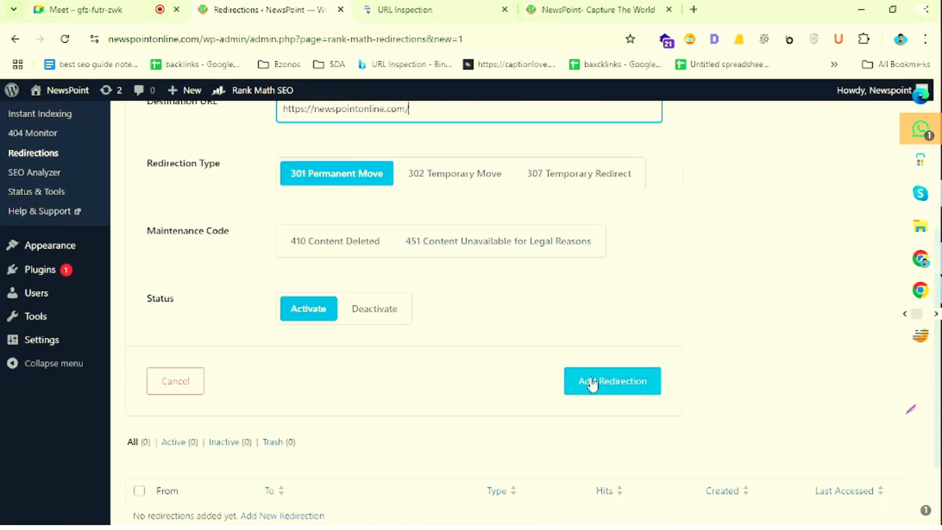
scroll(353, 105, up, 3)
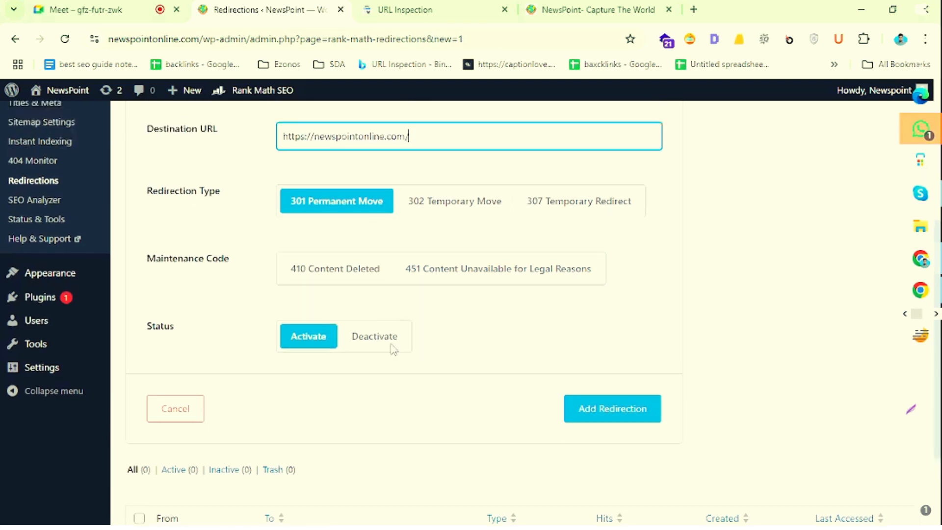
scroll(490, 391, down, 4)
scroll(491, 392, down, 1)
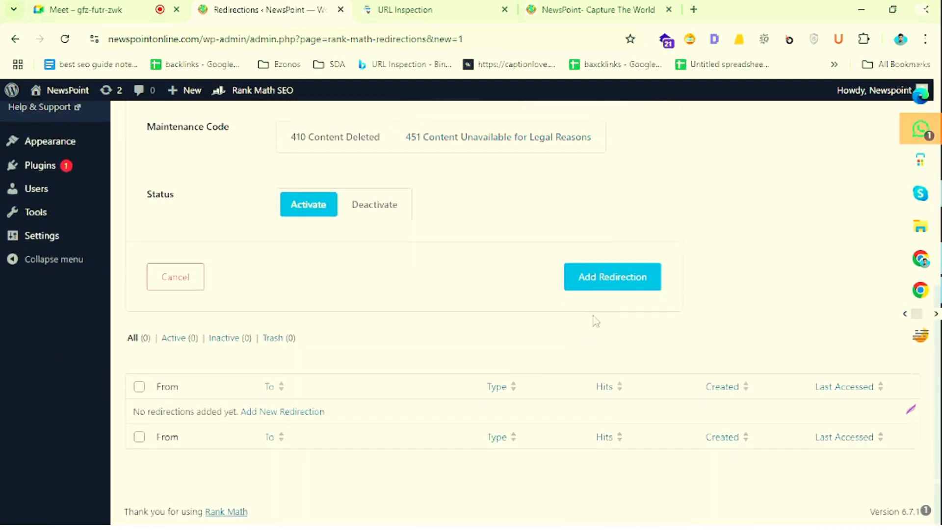
click(606, 291)
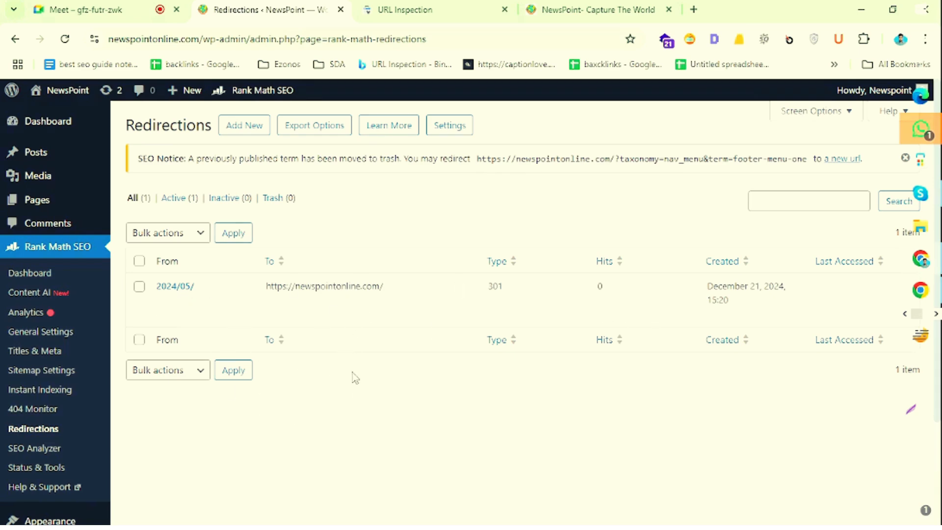
Start a second redirection, then inspect the Bengali-slug example from Search Console's Page with redirect report.
click(242, 128)
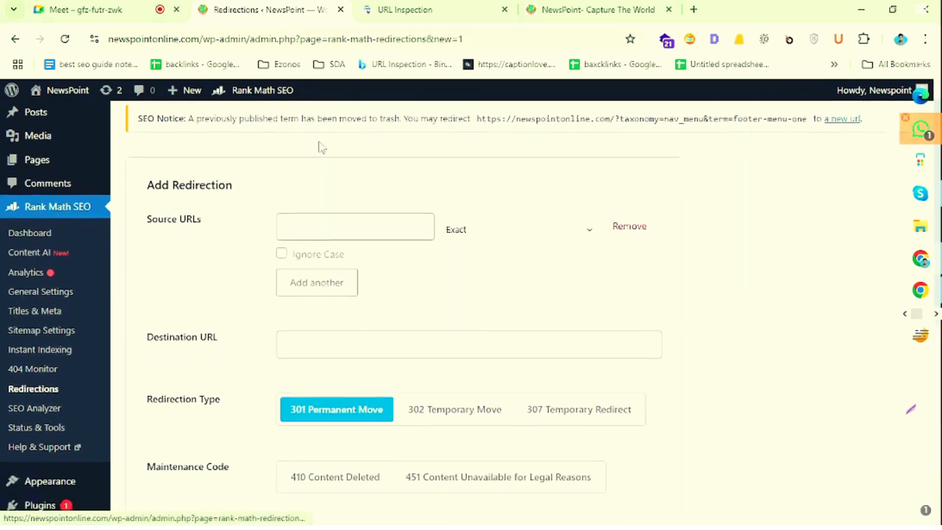
key(ctrl+Tab)
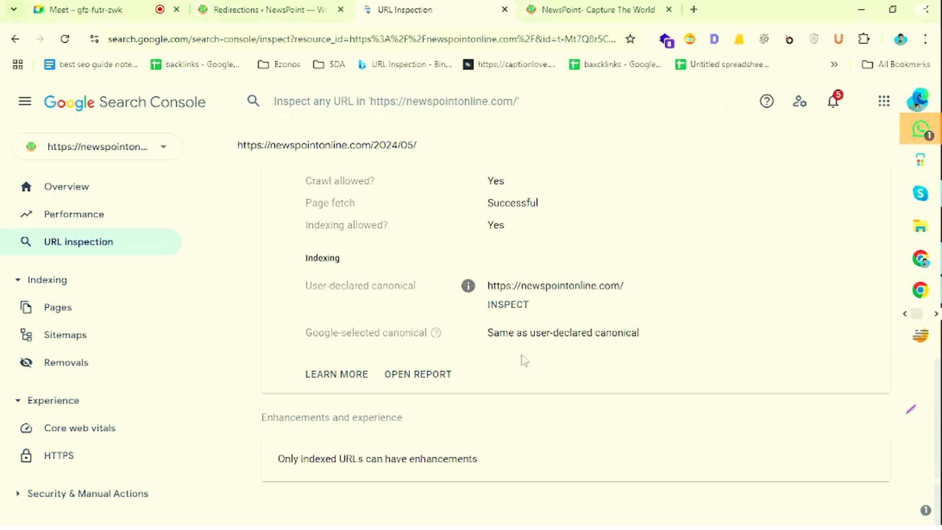
scroll(405, 319, up, 5)
key(alt+Left)
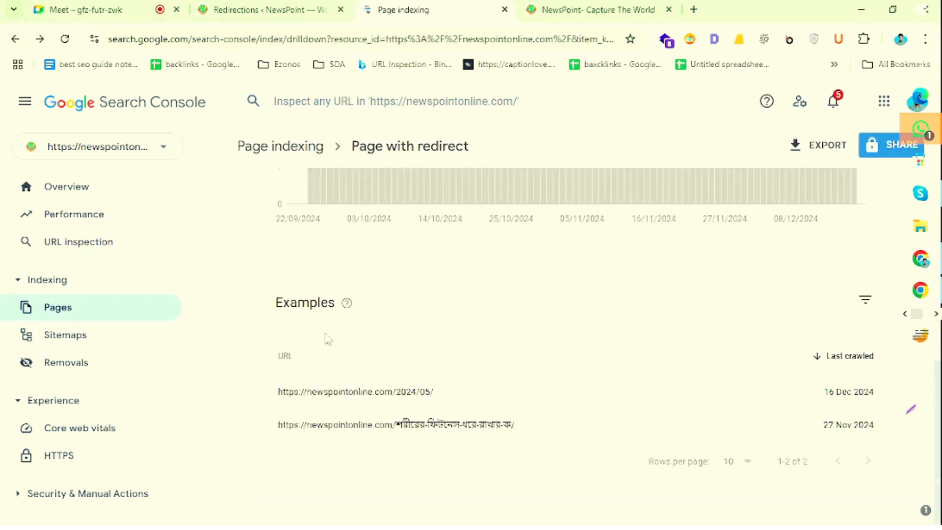
mouse_move(496, 445)
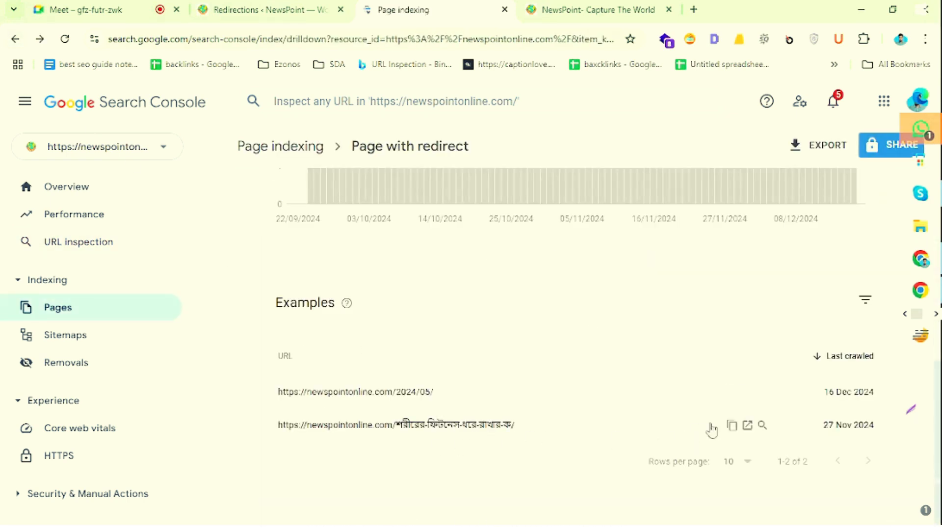
click(761, 426)
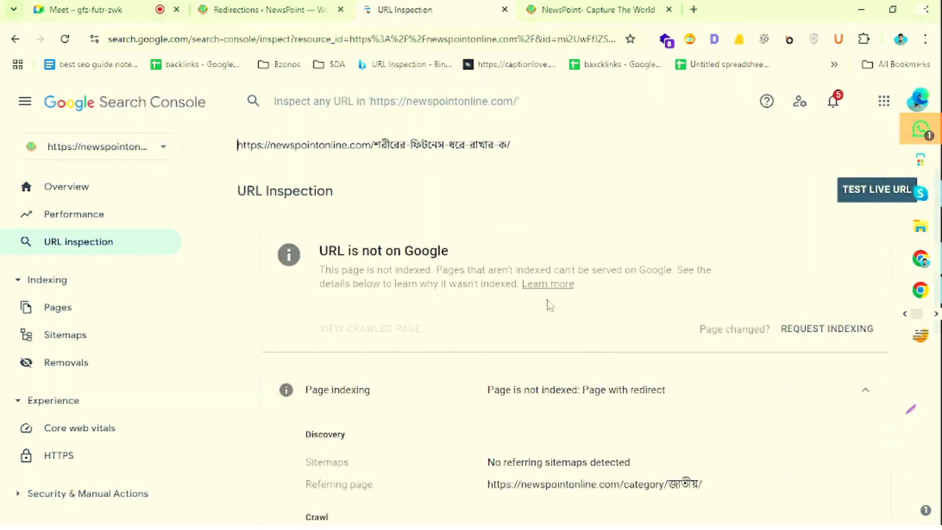
drag(513, 146, 239, 144)
right_click(298, 144)
click(338, 158)
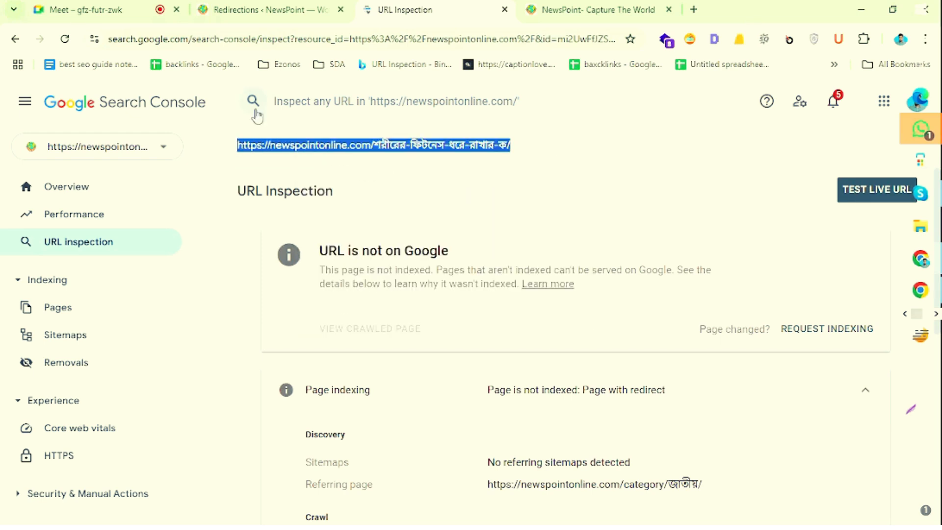
click(202, 11)
click(369, 182)
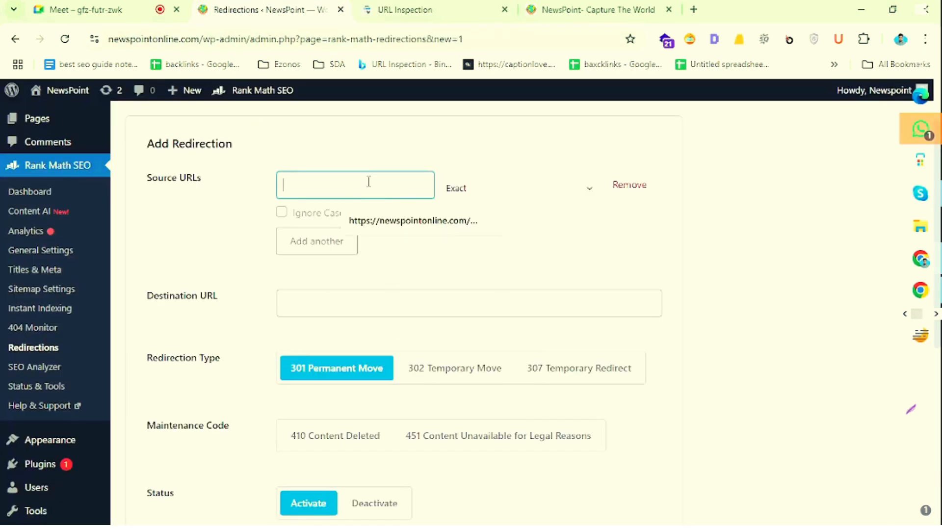
right_click(369, 183)
click(417, 319)
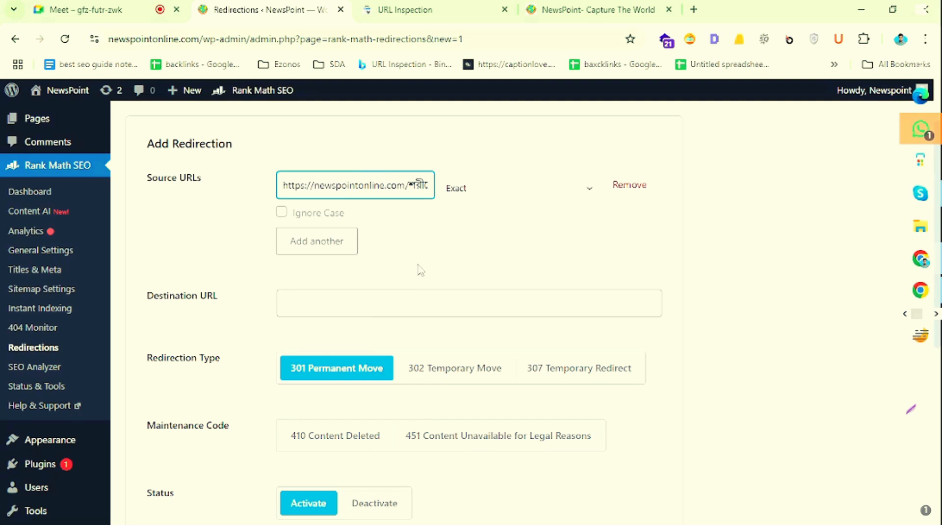
scroll(421, 270, down, 2)
click(324, 237)
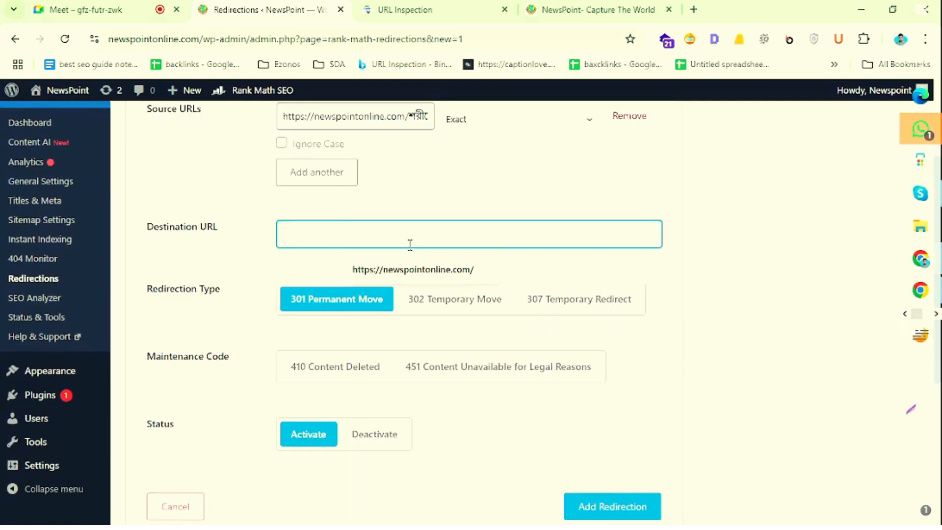
click(407, 259)
scroll(486, 323, down, 5)
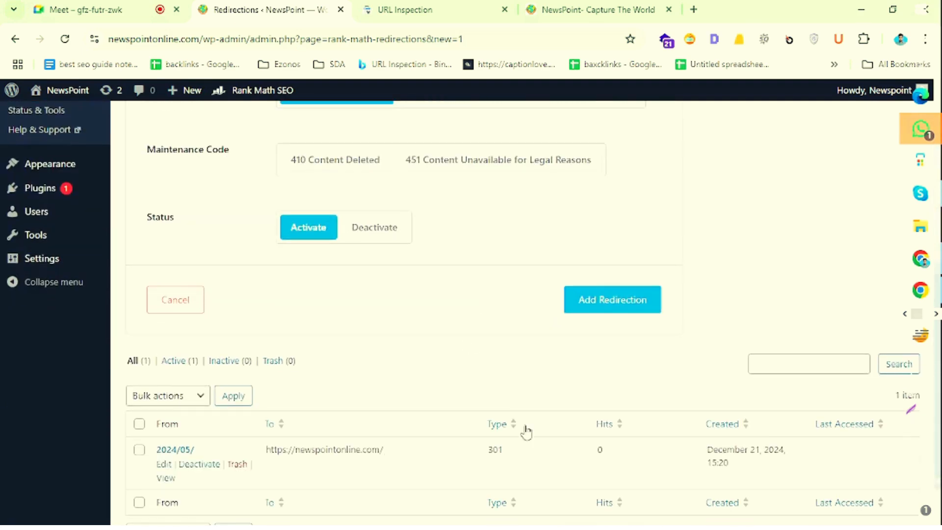
click(604, 306)
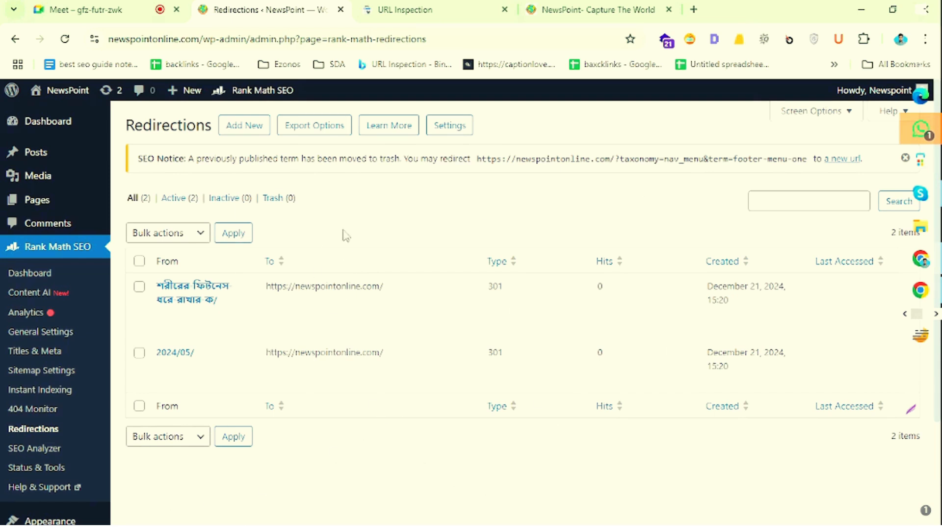
Return to the Page with redirect report in Search Console and start validating the fix.
scroll(442, 319, down, 3)
scroll(490, 314, up, 3)
click(406, 9)
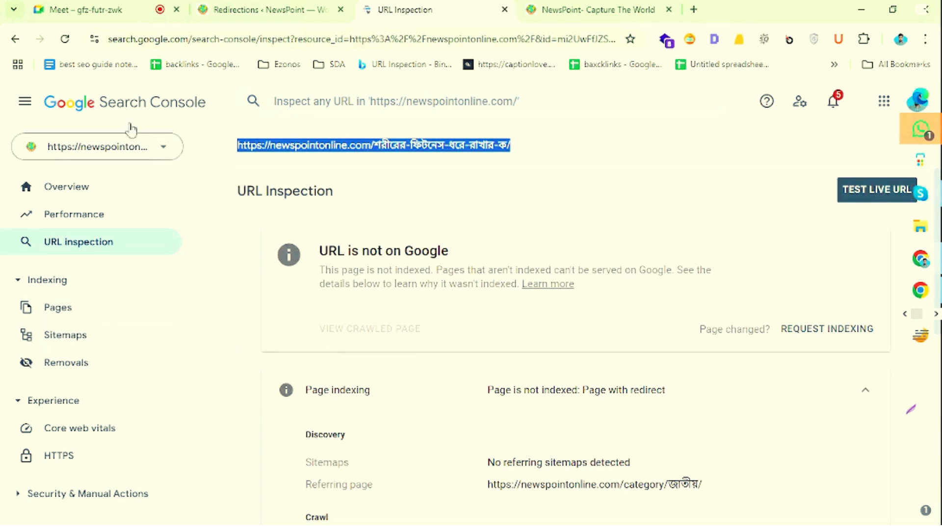
click(498, 219)
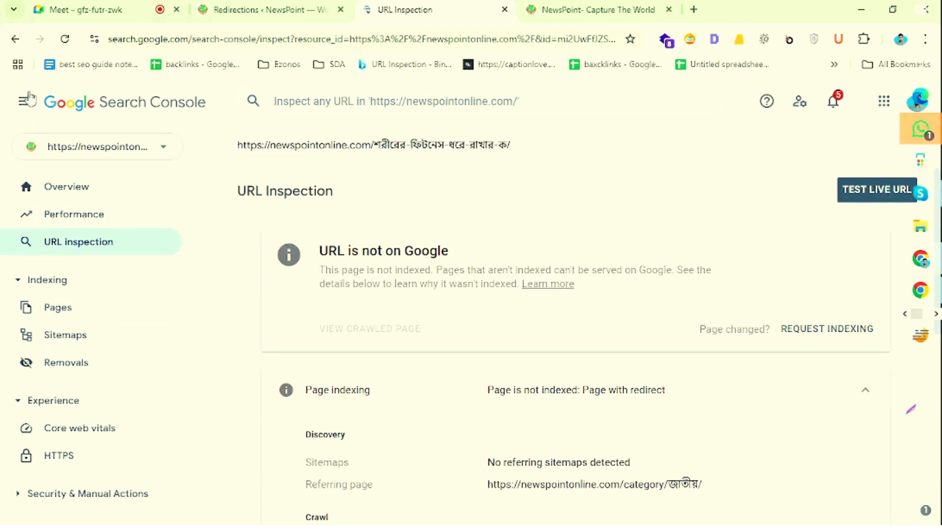
click(20, 40)
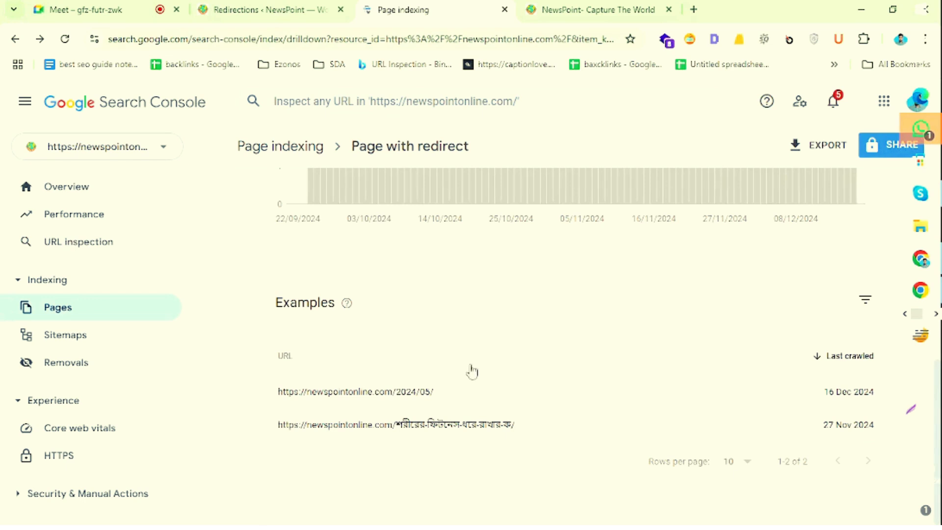
scroll(652, 412, up, 7)
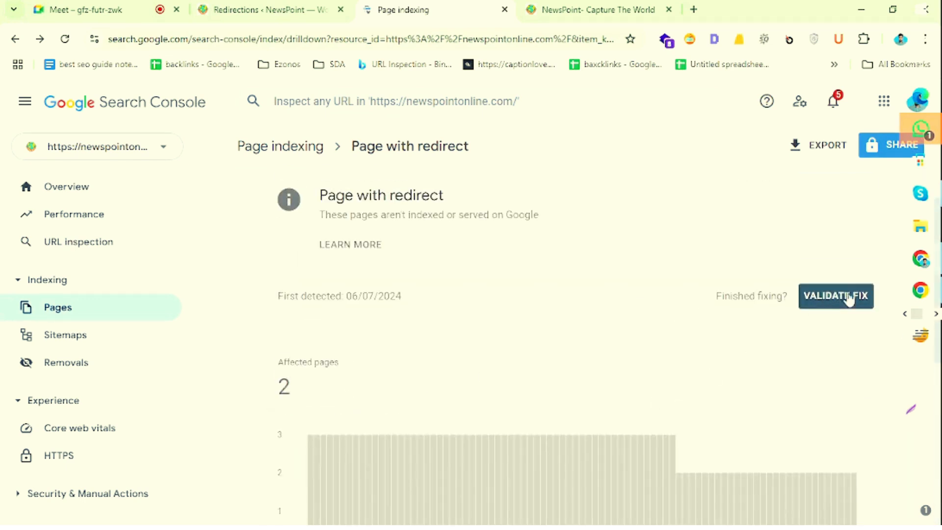
click(837, 305)
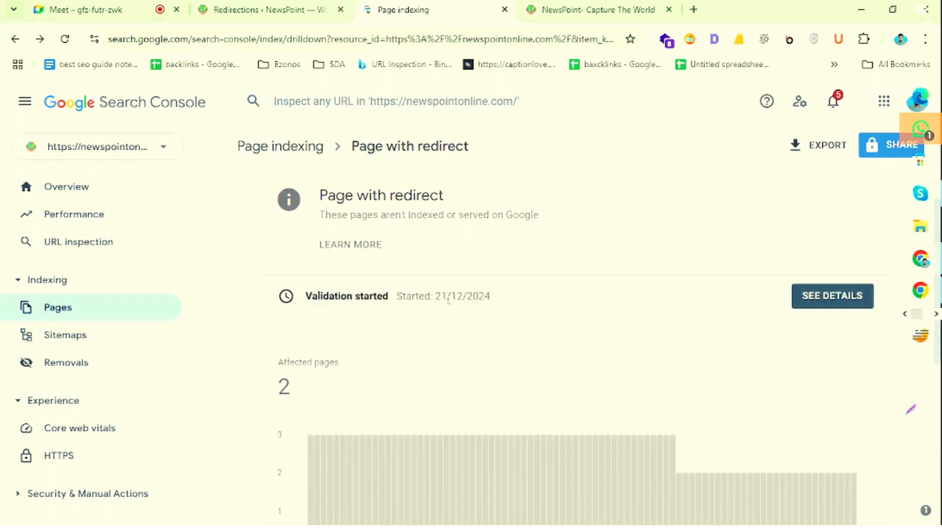
Open the validation details and compare the pending example URLs with the WordPress redirections list.
drag(435, 296, 515, 312)
click(580, 355)
scroll(574, 350, up, 1)
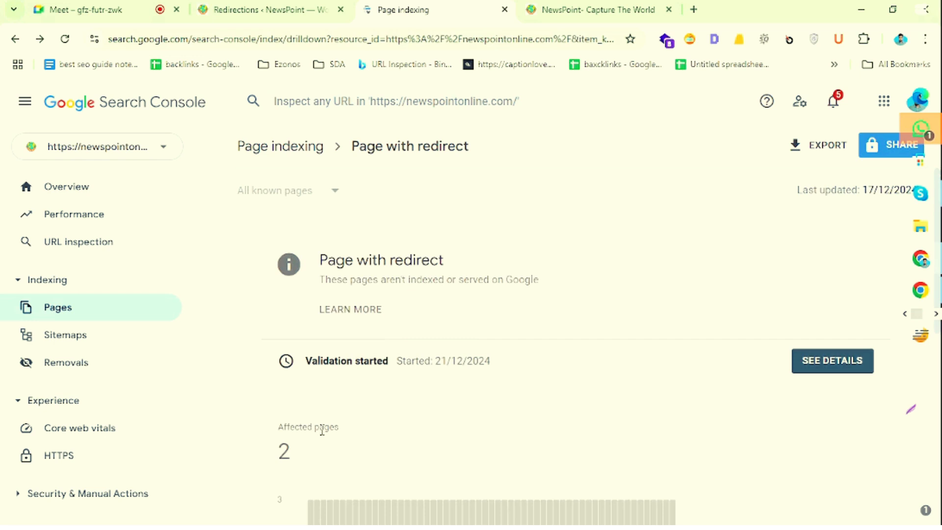
click(852, 365)
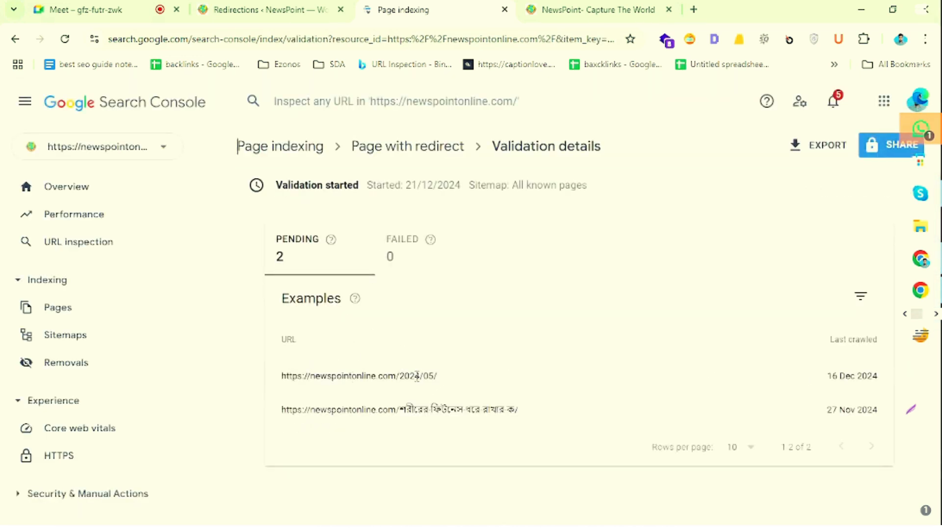
drag(545, 410, 249, 409)
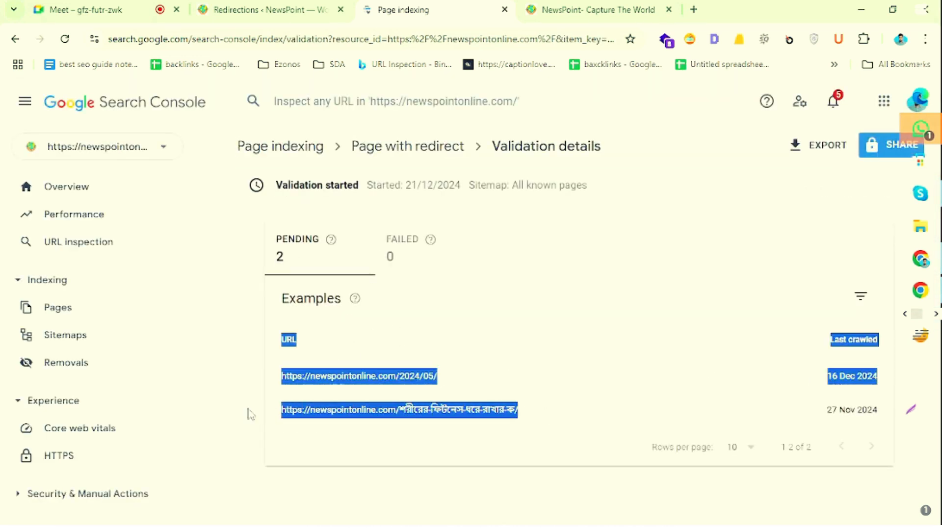
click(436, 324)
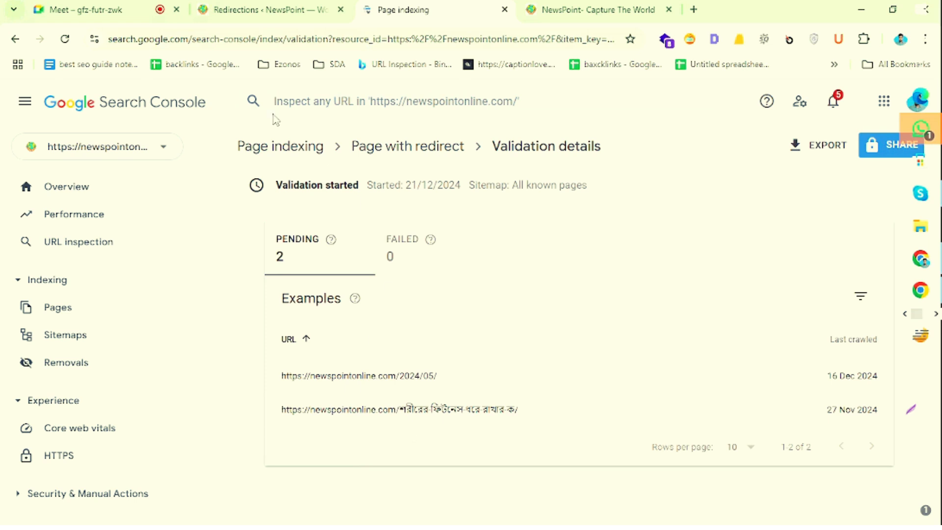
click(265, 10)
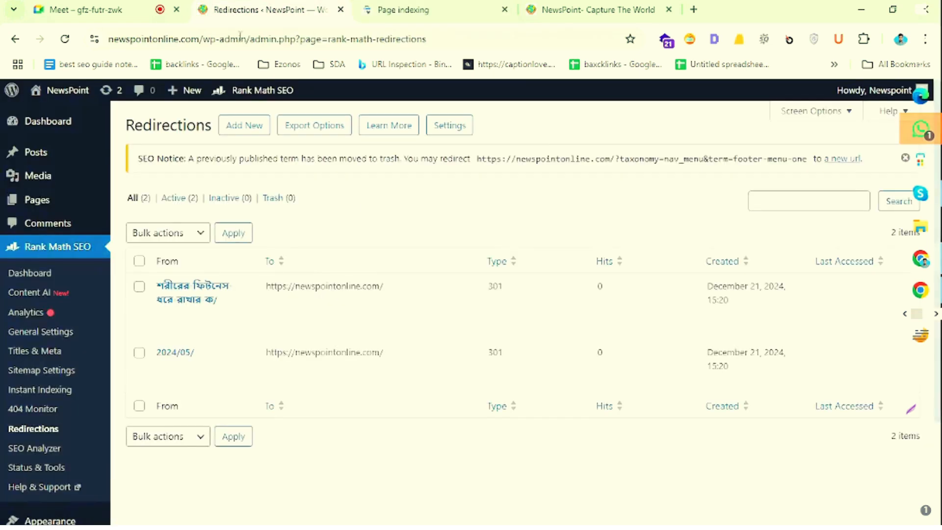
click(429, 11)
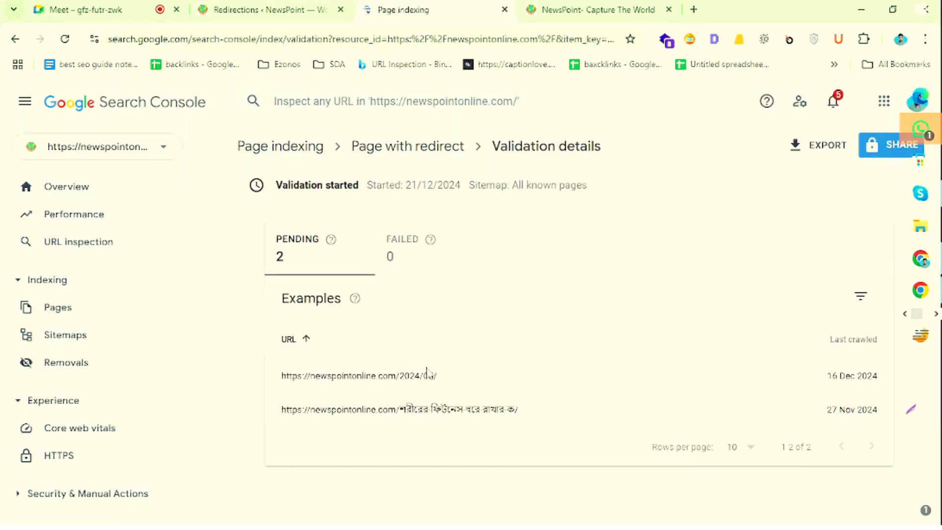
Go back to the Page indexing overview and review the indexed chart and the reasons pages aren't indexed.
click(16, 39)
click(16, 39)
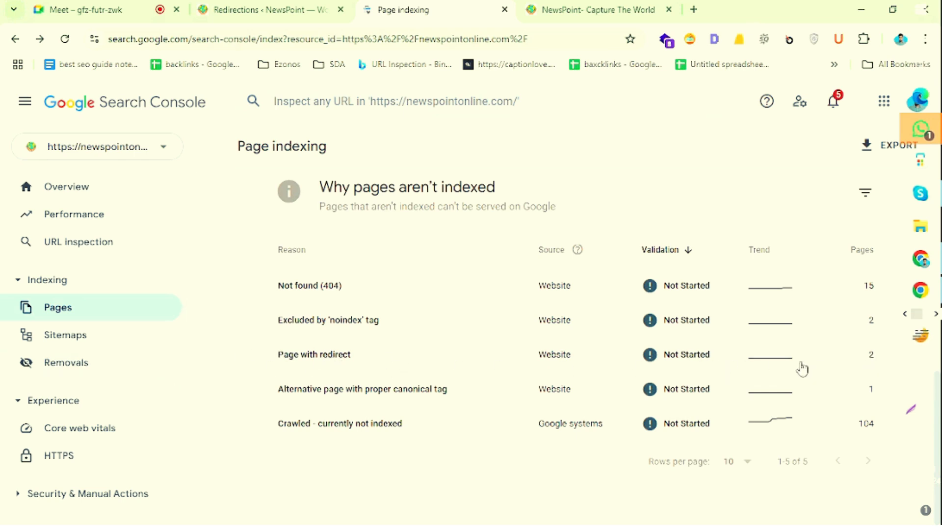
scroll(533, 272, up, 5)
scroll(533, 272, down, 3)
scroll(551, 358, up, 7)
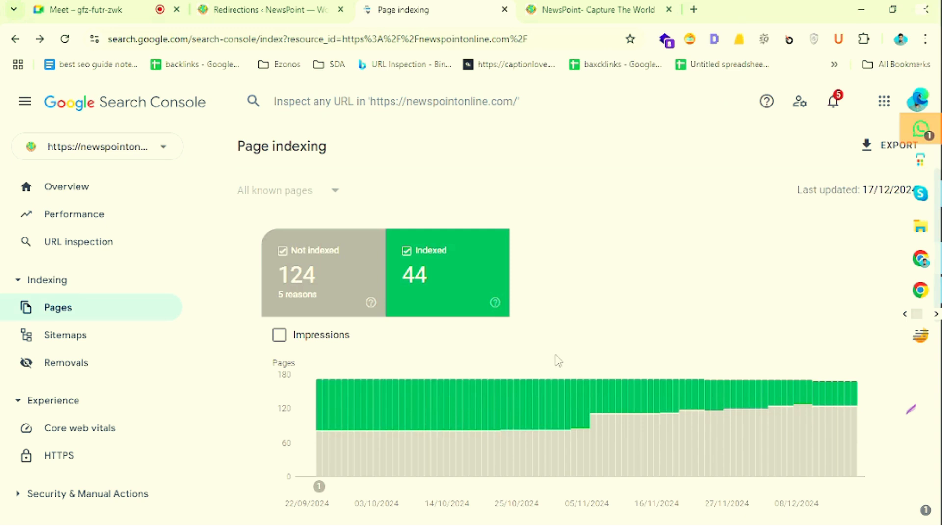
scroll(542, 357, down, 8)
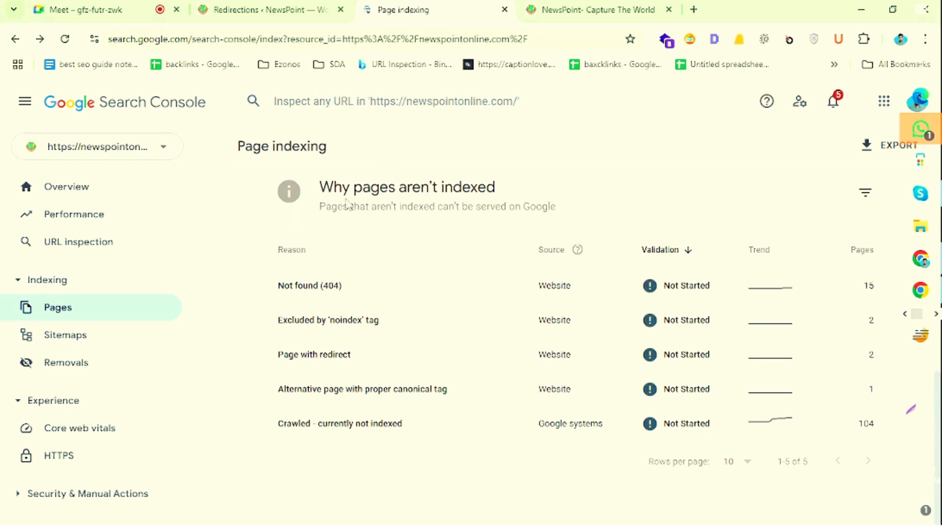
Switch back to the WordPress admin and open the list of installed plugins.
click(265, 9)
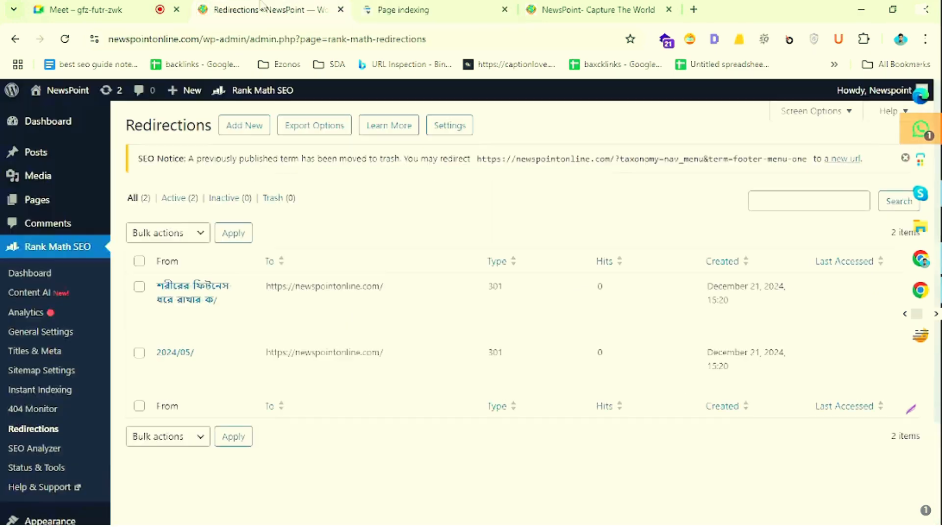
scroll(255, 353, down, 3)
scroll(257, 338, up, 3)
scroll(326, 311, down, 3)
scroll(327, 299, up, 3)
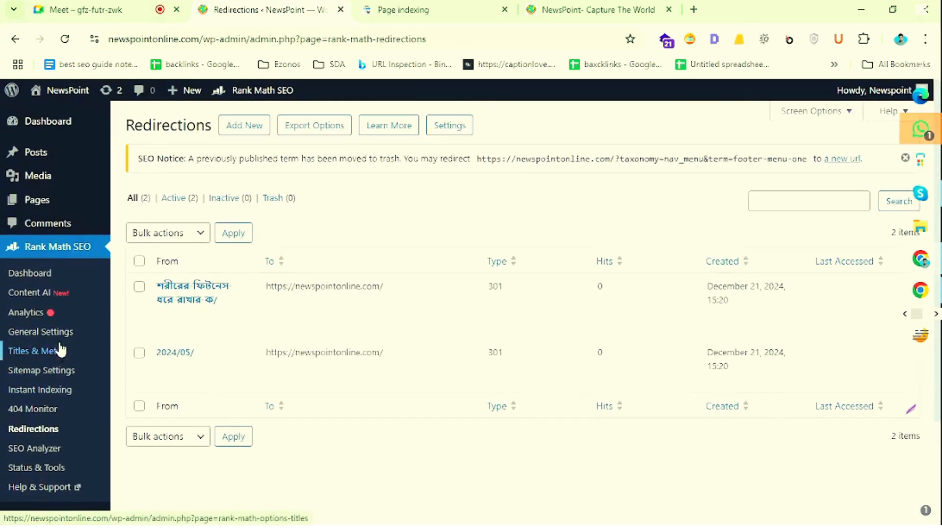
scroll(59, 358, down, 3)
scroll(79, 344, up, 3)
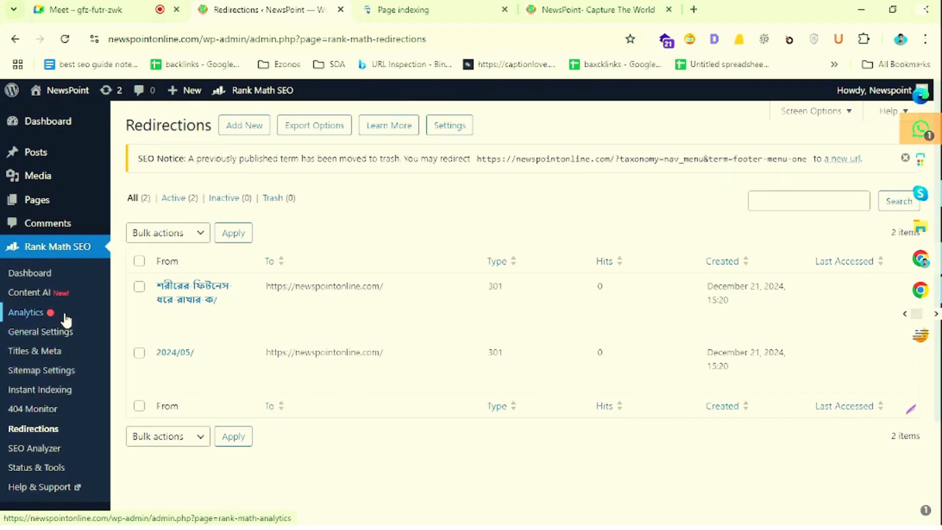
scroll(44, 274, down, 3)
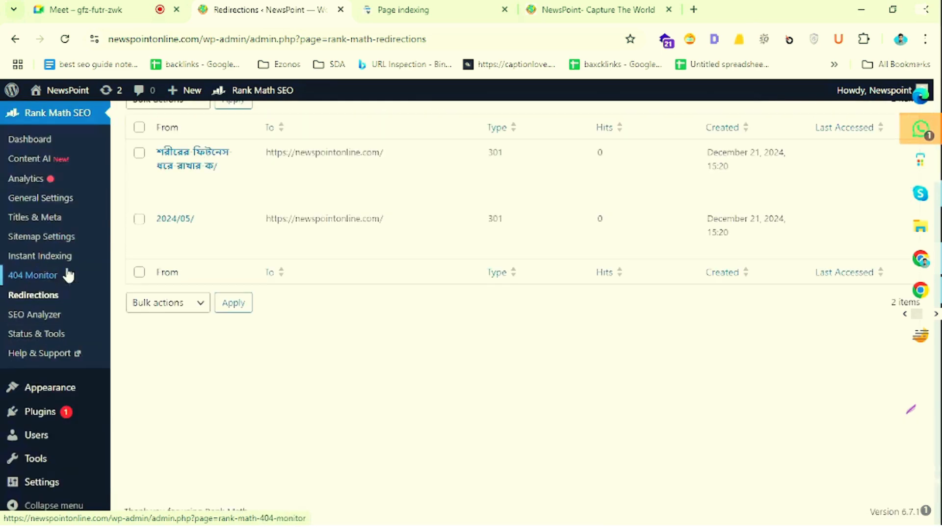
mouse_move(51, 419)
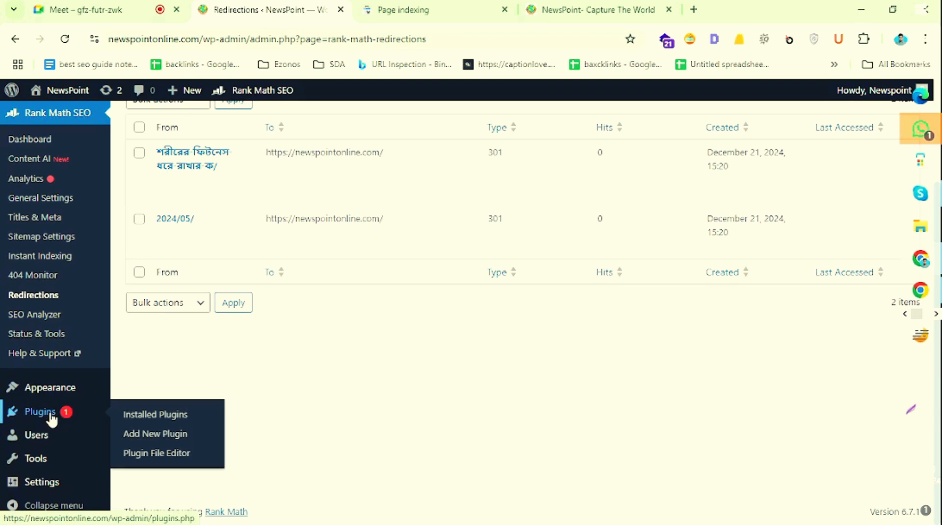
click(163, 425)
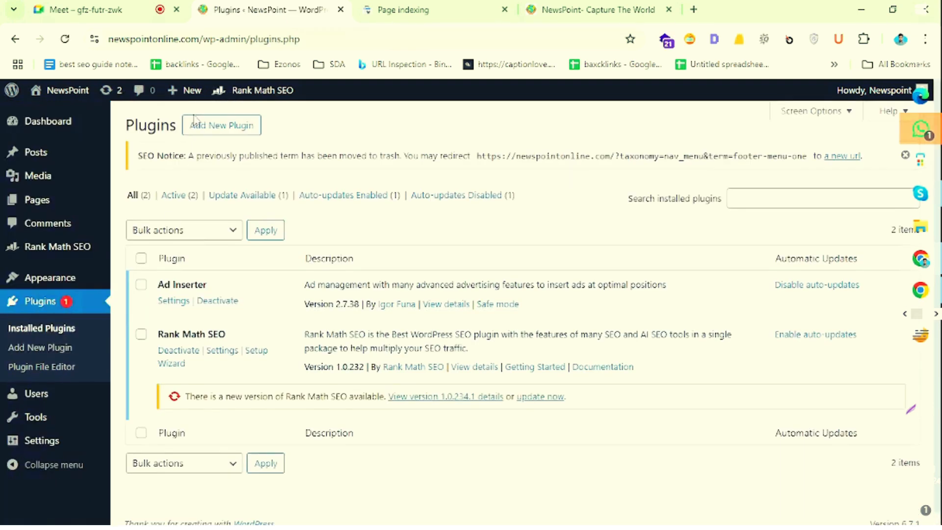
click(248, 126)
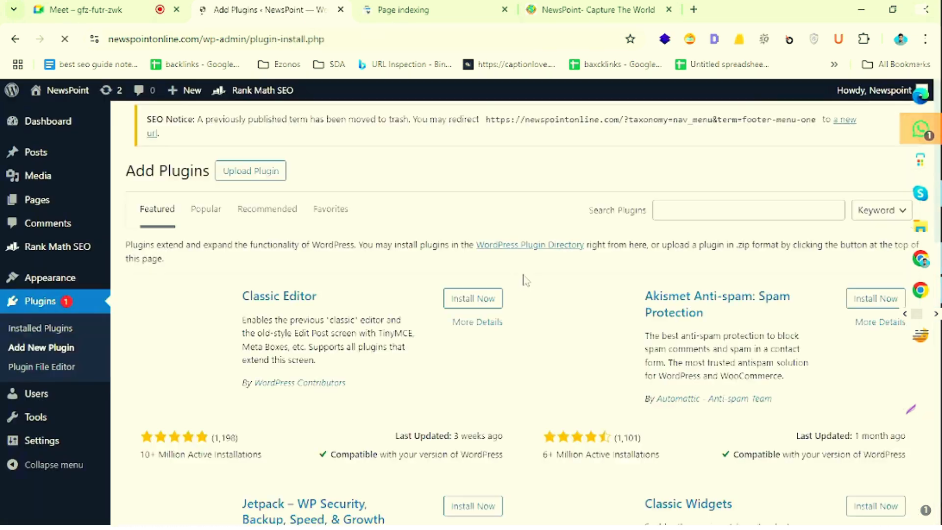
click(715, 197)
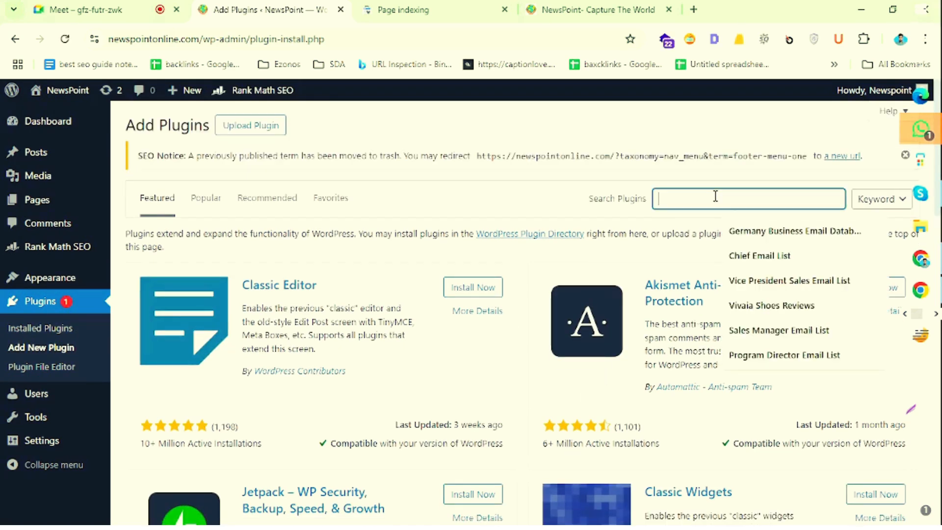
click(15, 39)
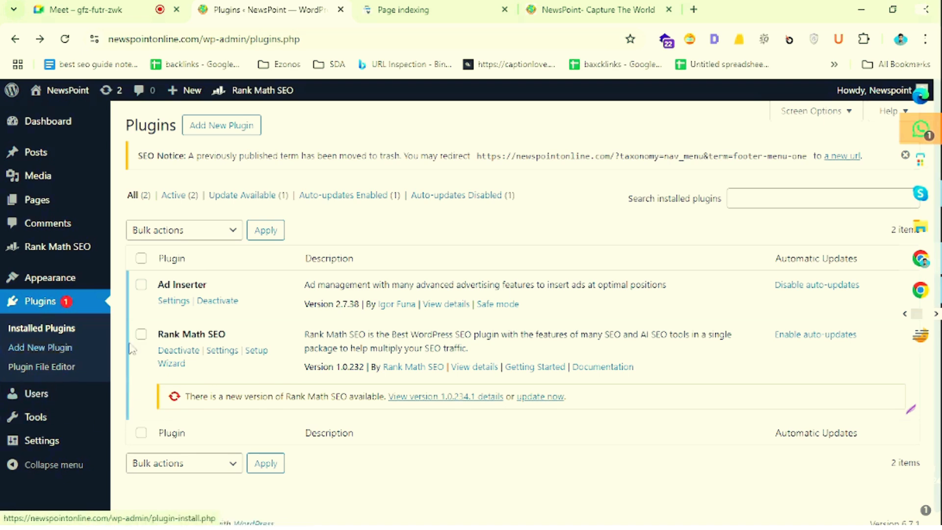
scroll(274, 394, down, 1)
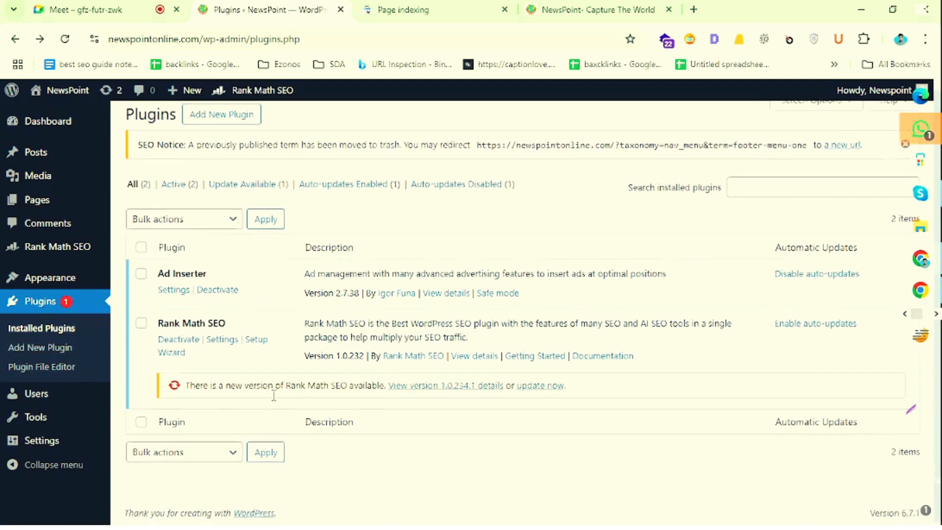
Start adding a new plugin and search the plugin directory for "redirection".
click(63, 348)
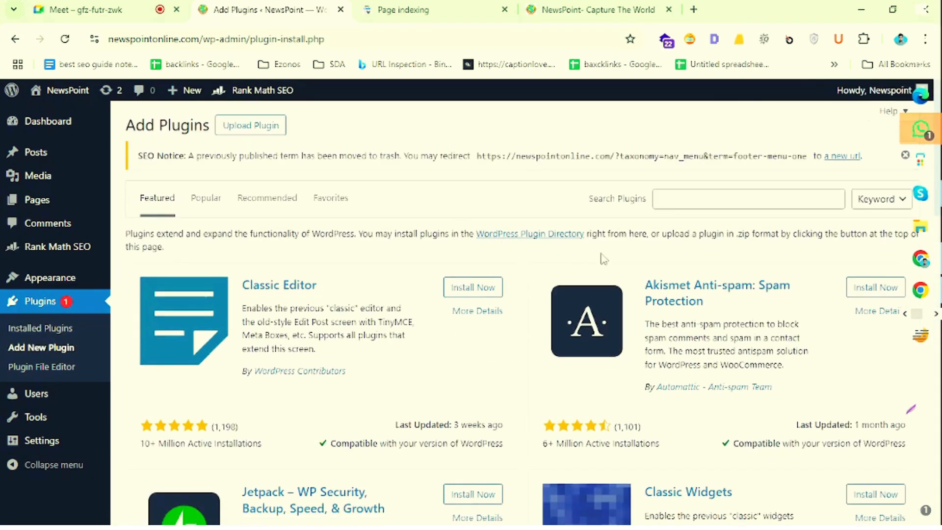
click(690, 202)
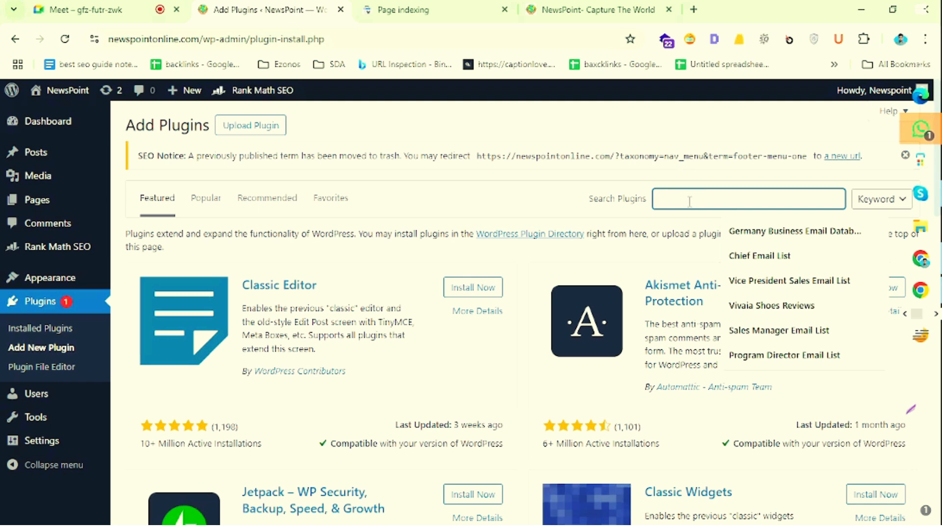
text(r)
text(ed)
text(ire)
text(c)
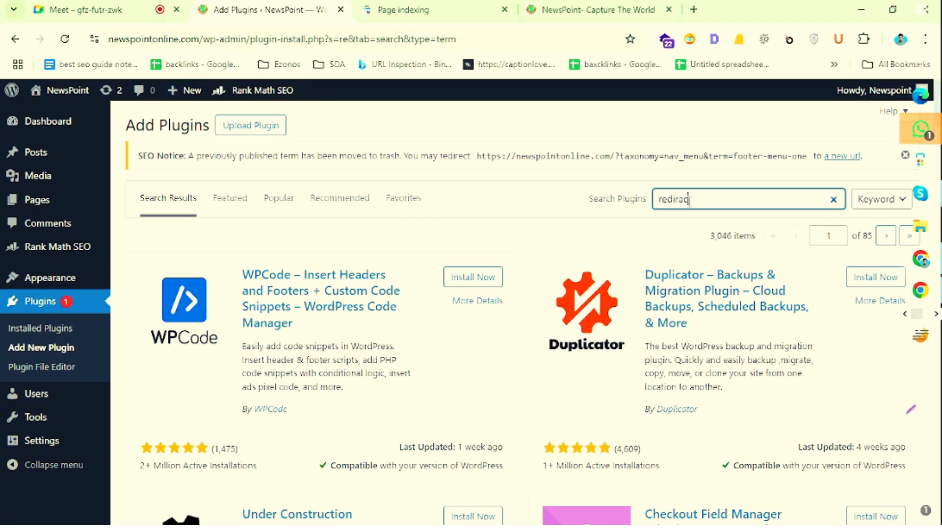
text(tio)
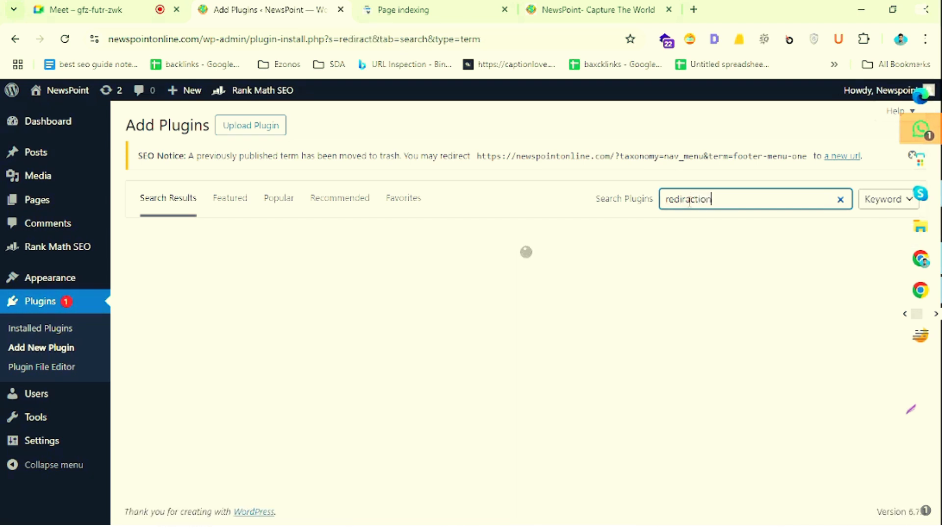
text(n)
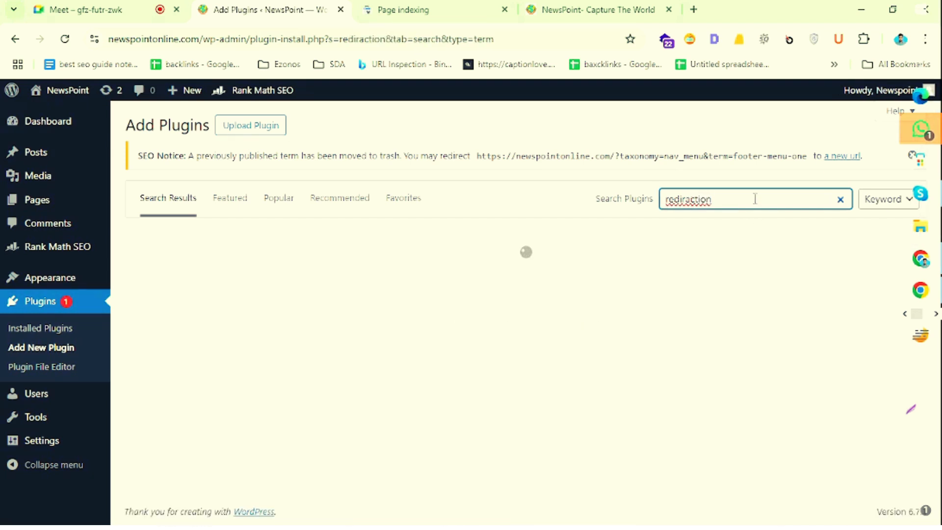
right_click(670, 202)
click(701, 216)
Install and activate the Redirection plugin for managing 301 redirects and 404 errors, and locate its entry among the site tools.
scroll(598, 317, down, 4)
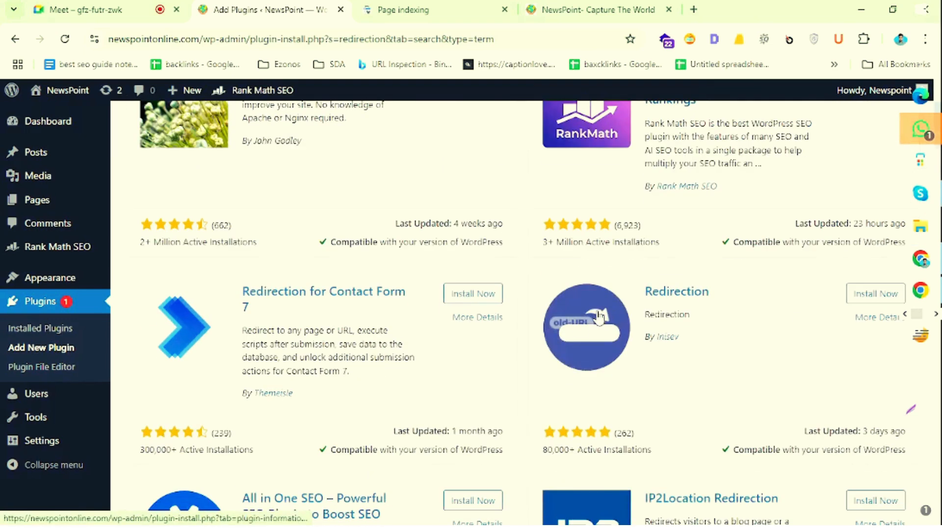
scroll(579, 353, up, 4)
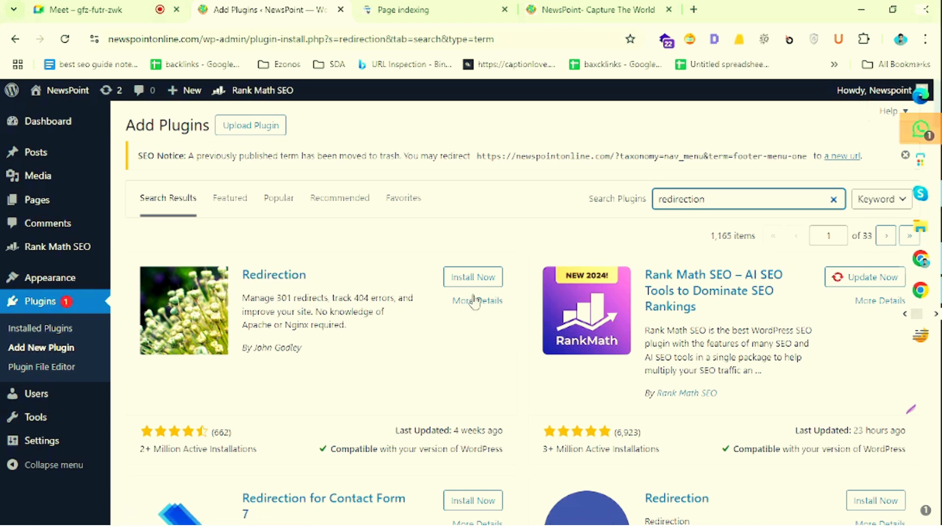
click(483, 278)
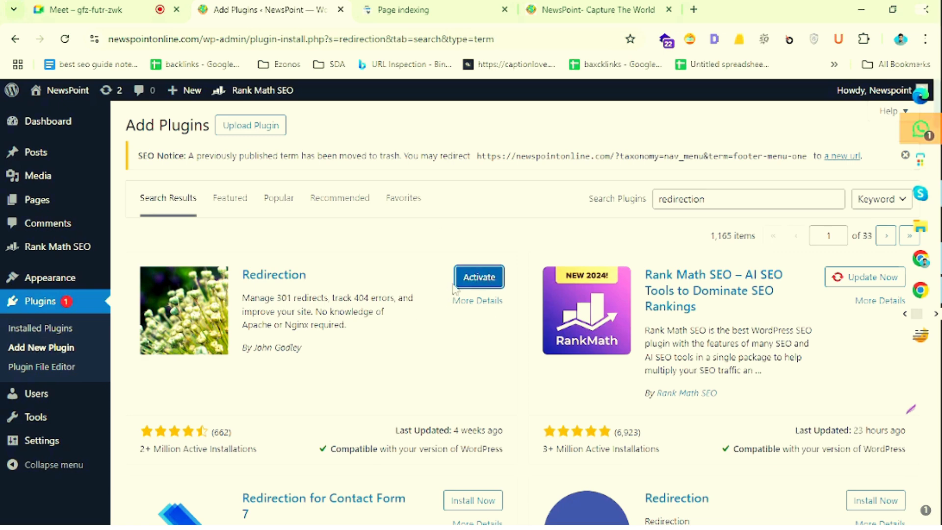
click(474, 276)
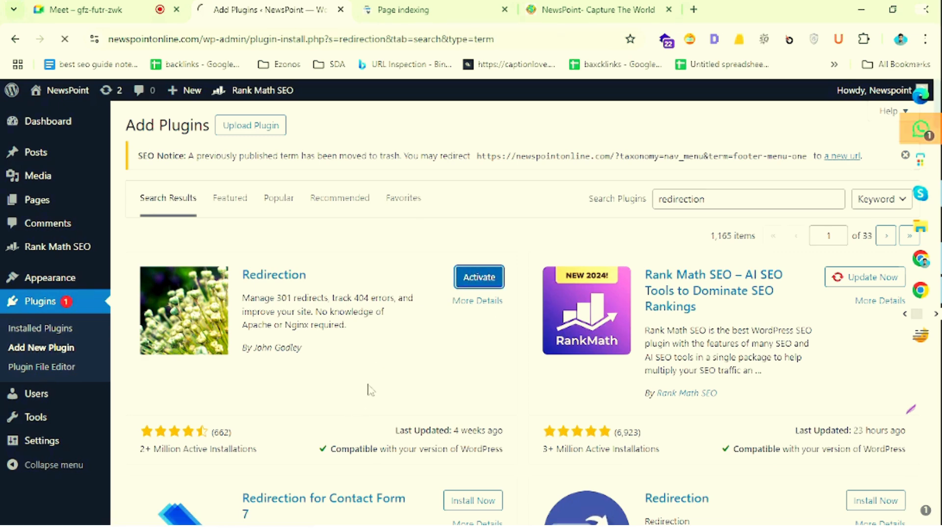
scroll(501, 356, down, 3)
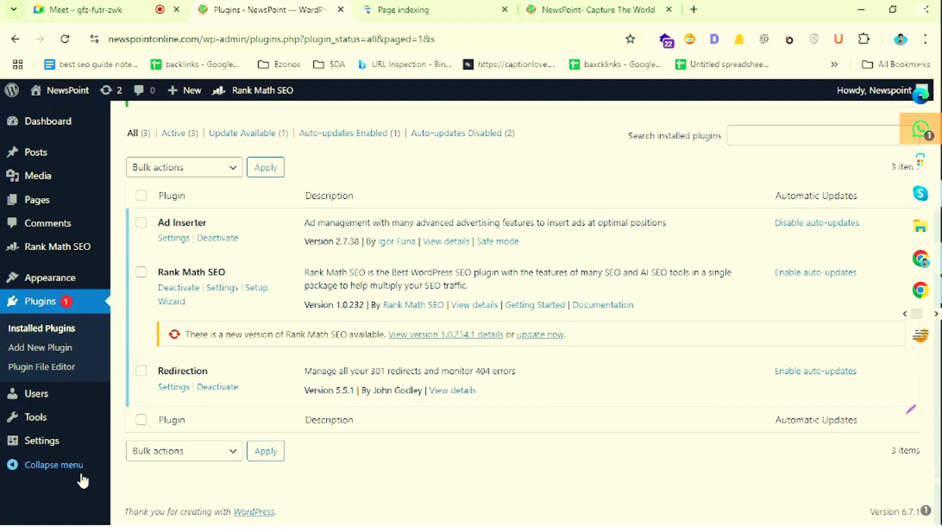
mouse_move(58, 427)
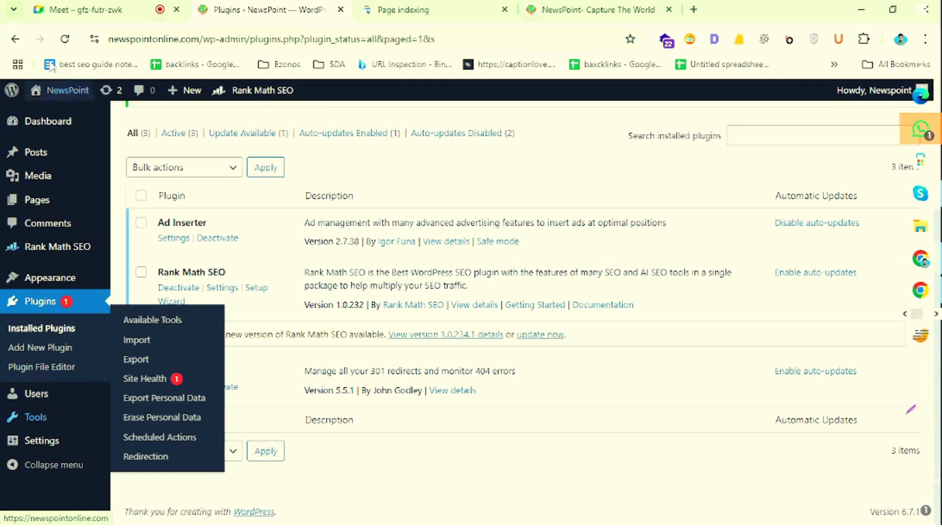
Open the Redirection plugin's page from the site tools and start its guided setup, continuing past the initial options.
click(65, 39)
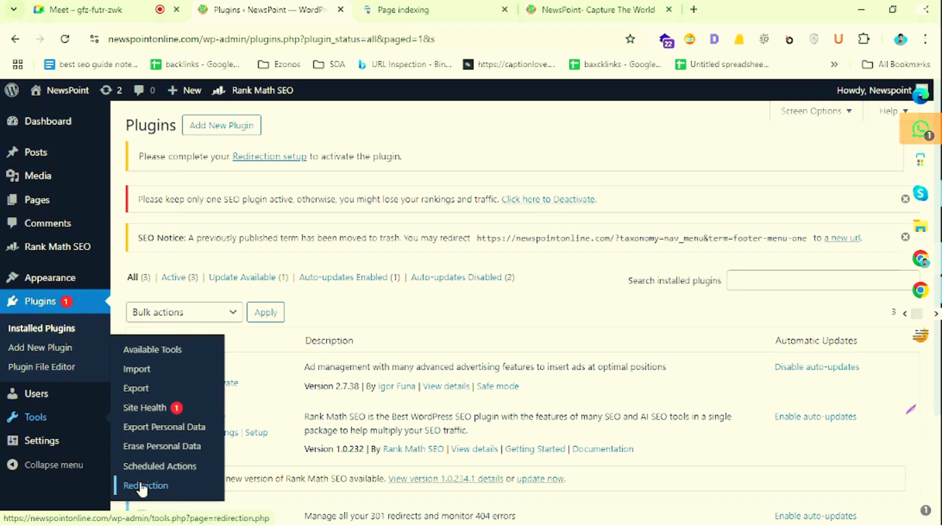
click(149, 486)
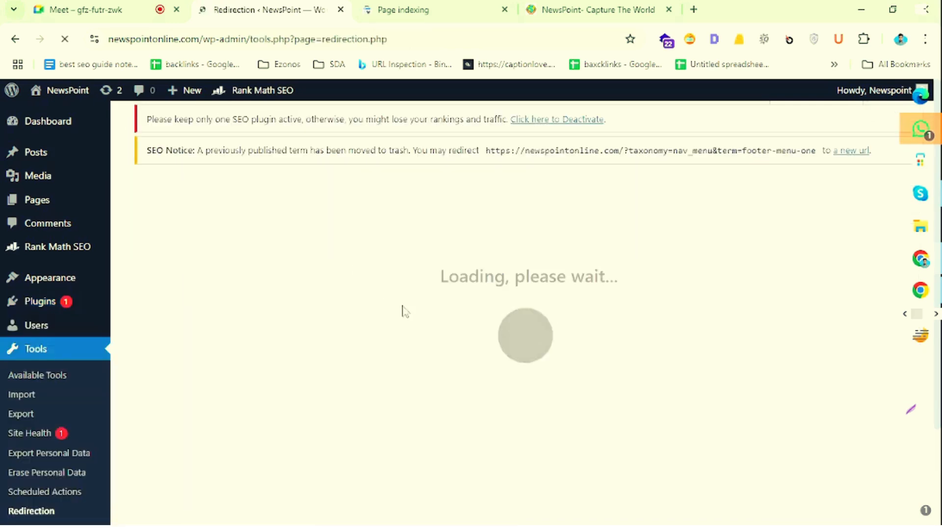
scroll(553, 366, down, 5)
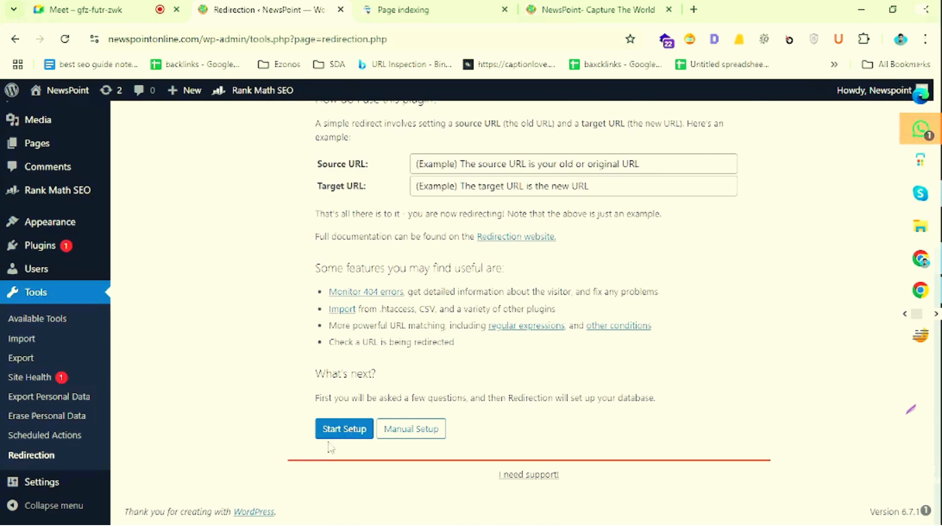
click(344, 428)
click(338, 429)
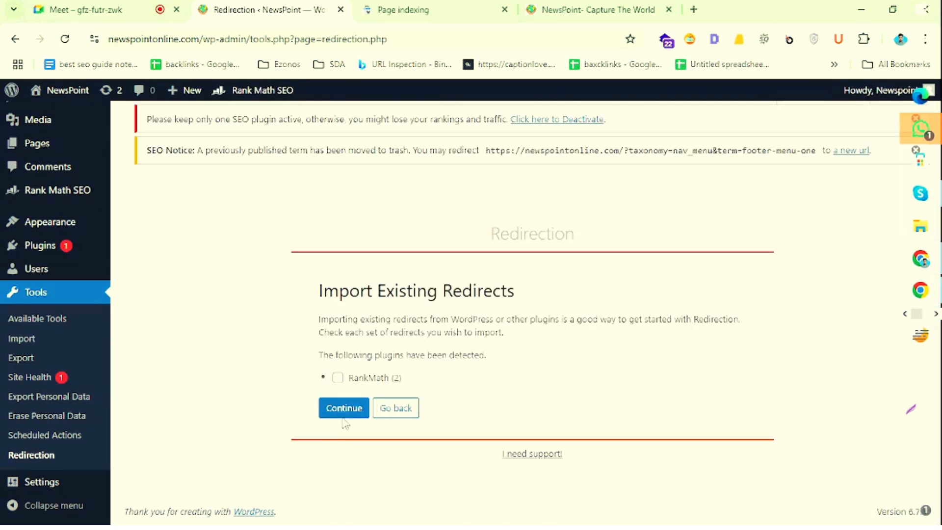
Continue without importing the existing RankMath redirects, complete the Redirection installation and go to the redirects list.
click(341, 412)
click(346, 429)
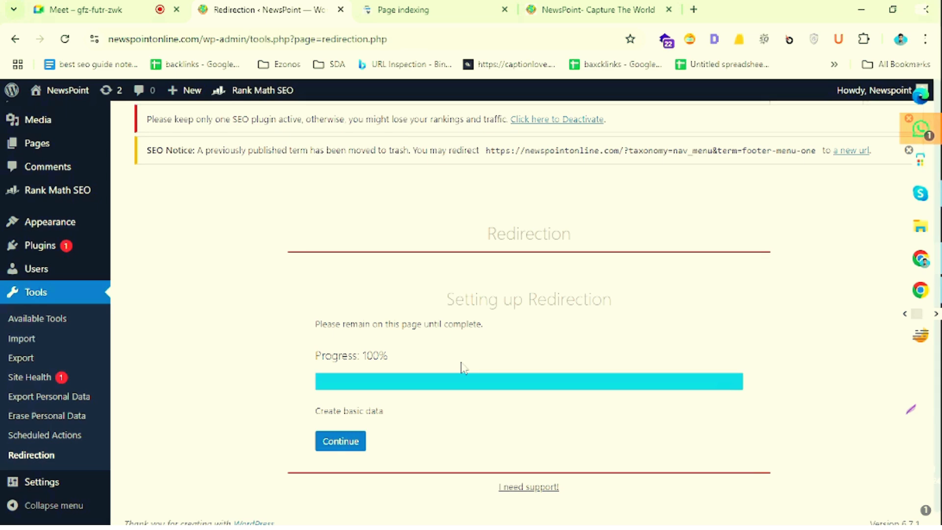
click(353, 444)
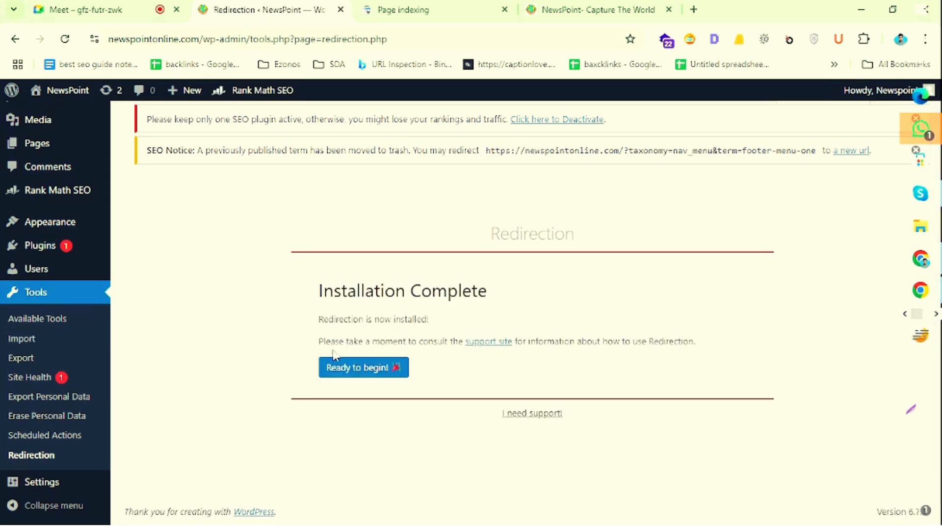
click(407, 367)
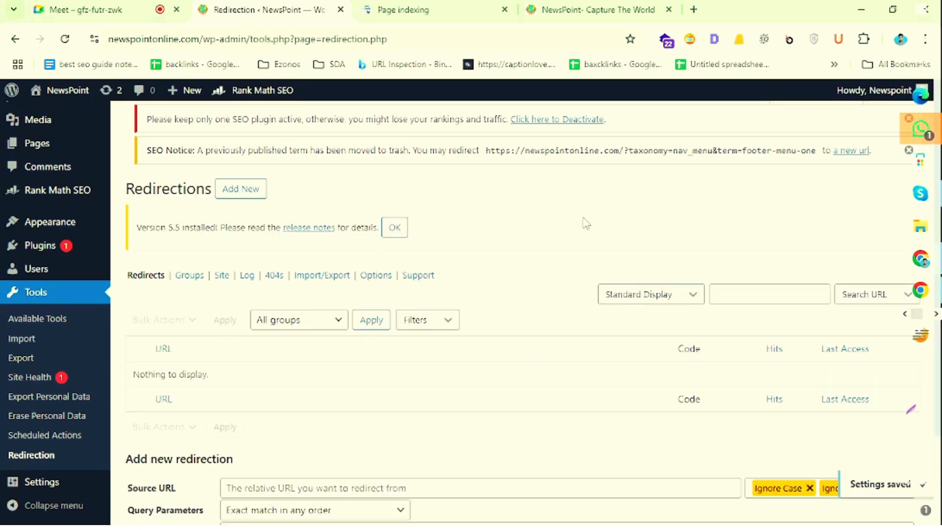
Review the Redirections page and the source URL, target URL and group fields for adding a new redirection.
scroll(584, 221, down, 3)
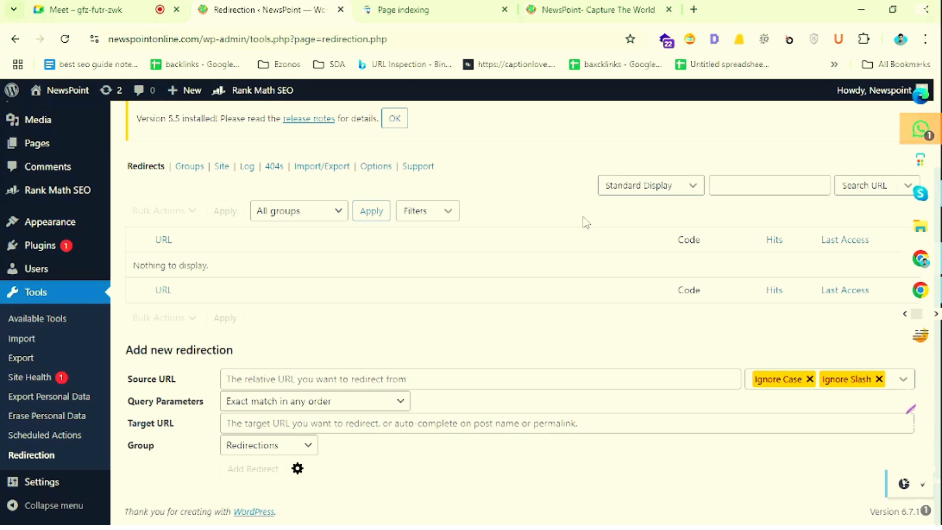
scroll(583, 217, up, 3)
scroll(583, 217, down, 3)
scroll(585, 223, up, 3)
scroll(585, 222, down, 3)
Switch back to Google Search Console, open the "Page with redirect" issue and examine its example URLs.
click(422, 11)
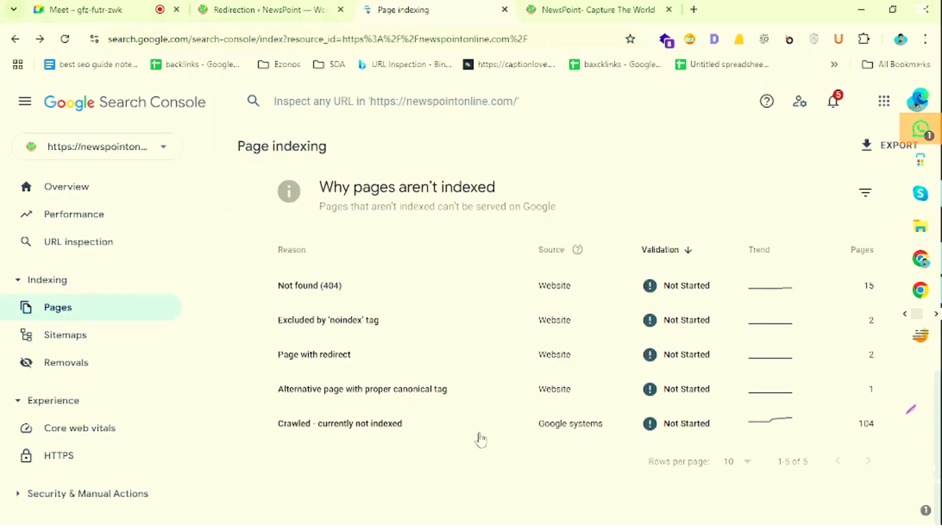
click(470, 356)
scroll(538, 376, down, 5)
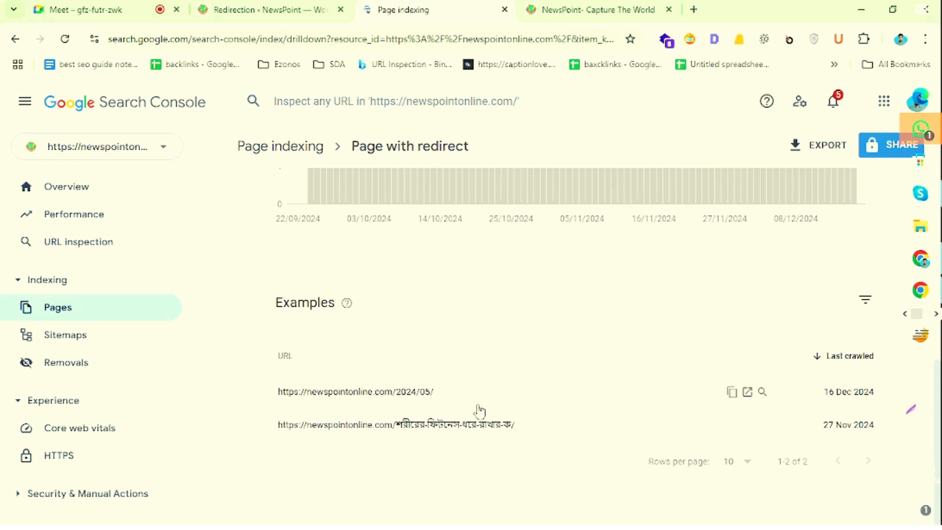
drag(444, 391, 282, 392)
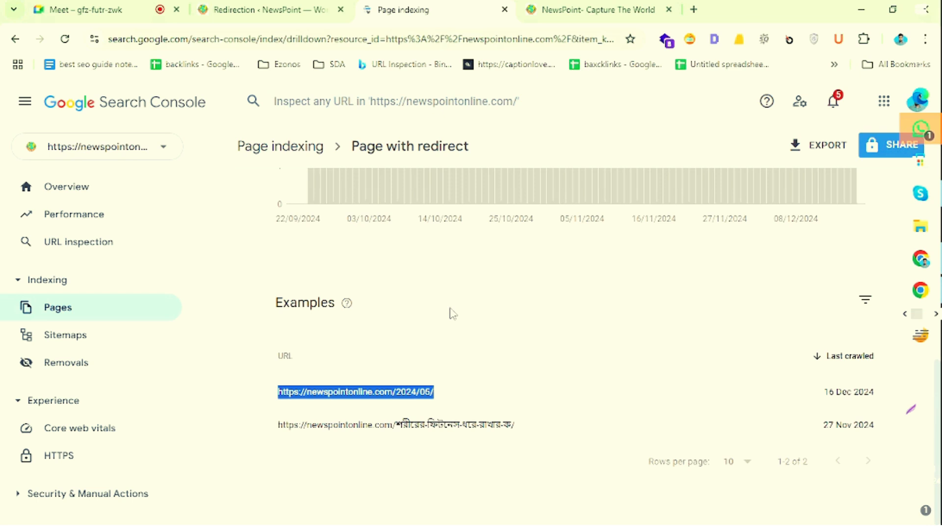
scroll(419, 463, up, 3)
scroll(418, 463, down, 3)
click(474, 403)
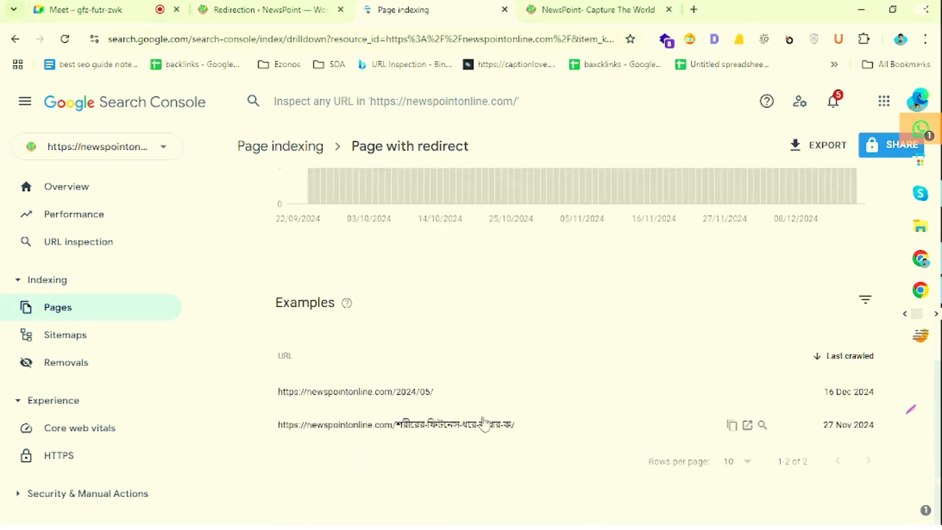
click(762, 393)
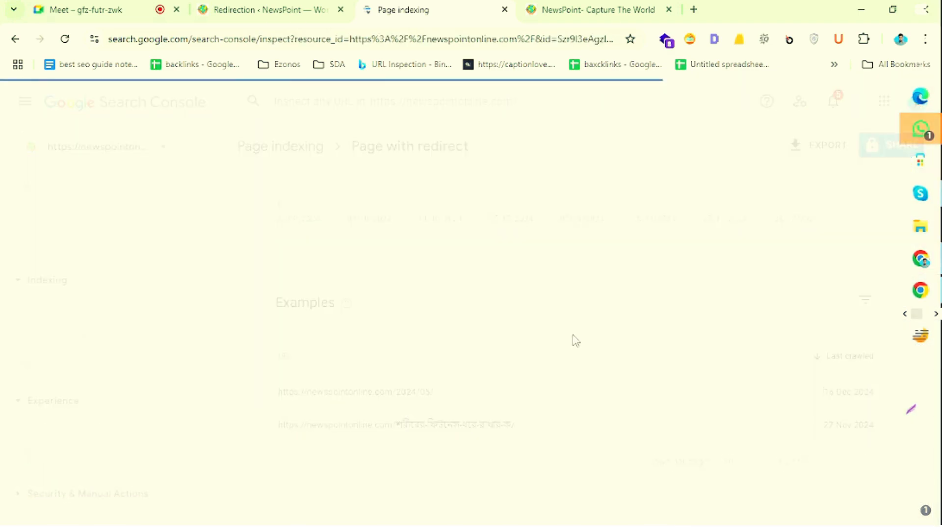
scroll(545, 332, down, 7)
drag(624, 349, 490, 353)
scroll(536, 419, up, 7)
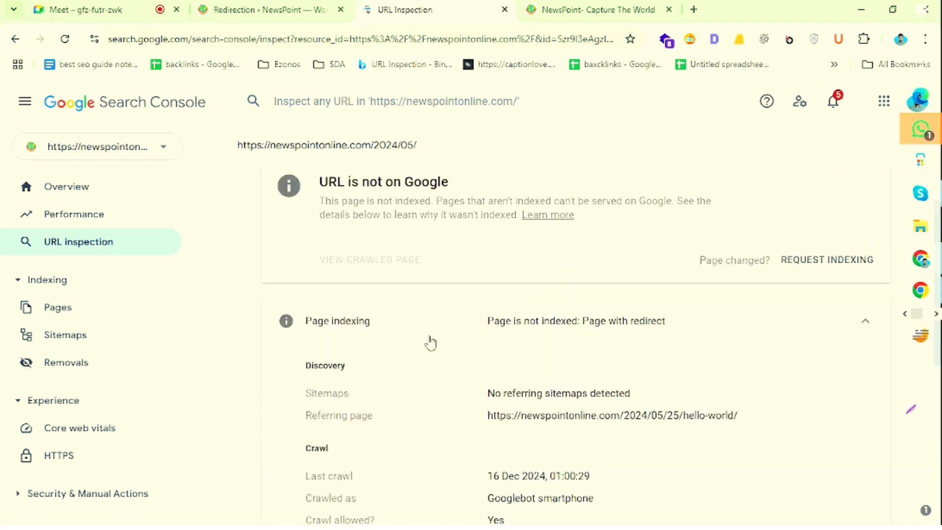
drag(452, 148, 239, 151)
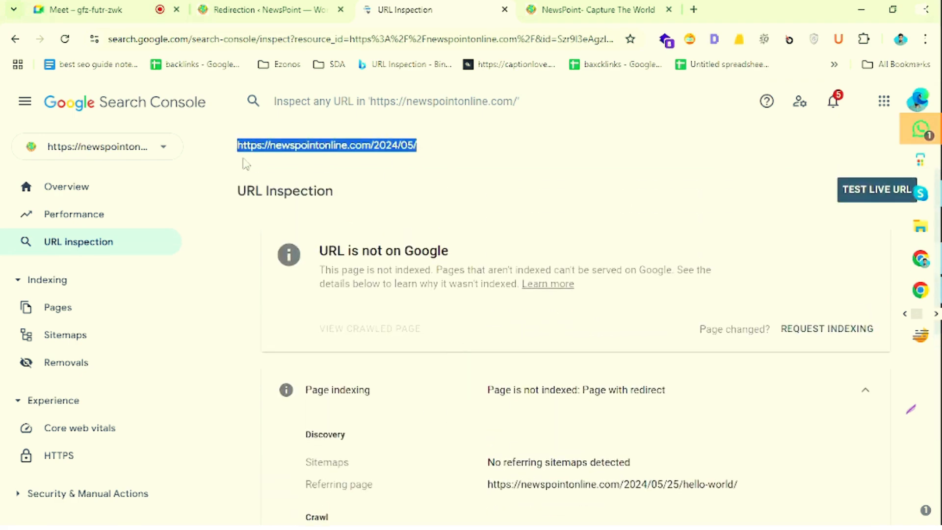
click(493, 160)
drag(474, 146, 240, 147)
click(446, 156)
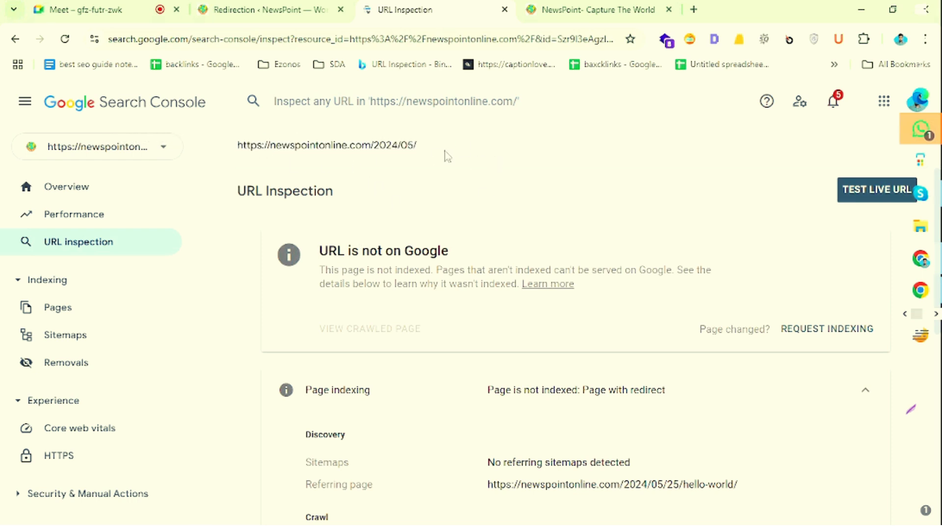
Compare the inspected URL with its user-declared canonical in the page indexing details.
scroll(464, 184, down, 4)
scroll(428, 166, up, 4)
scroll(522, 284, down, 8)
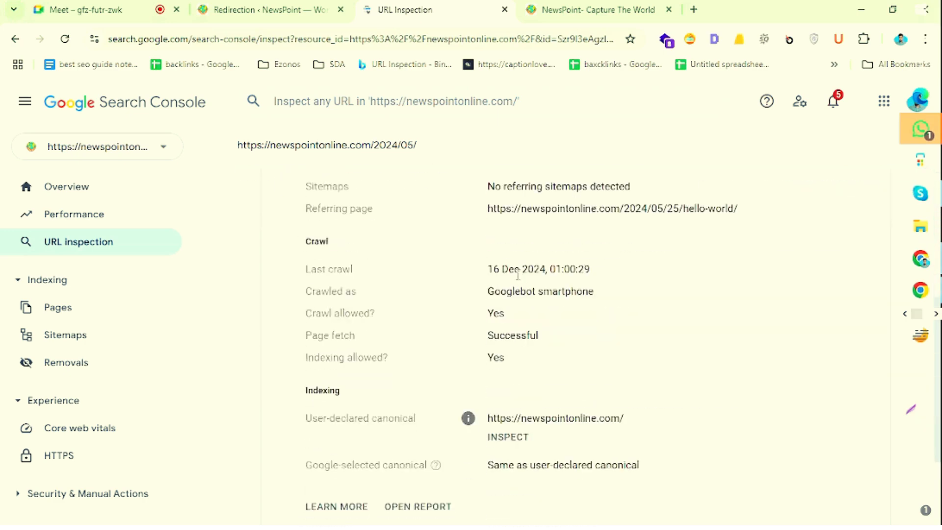
drag(678, 288, 485, 286)
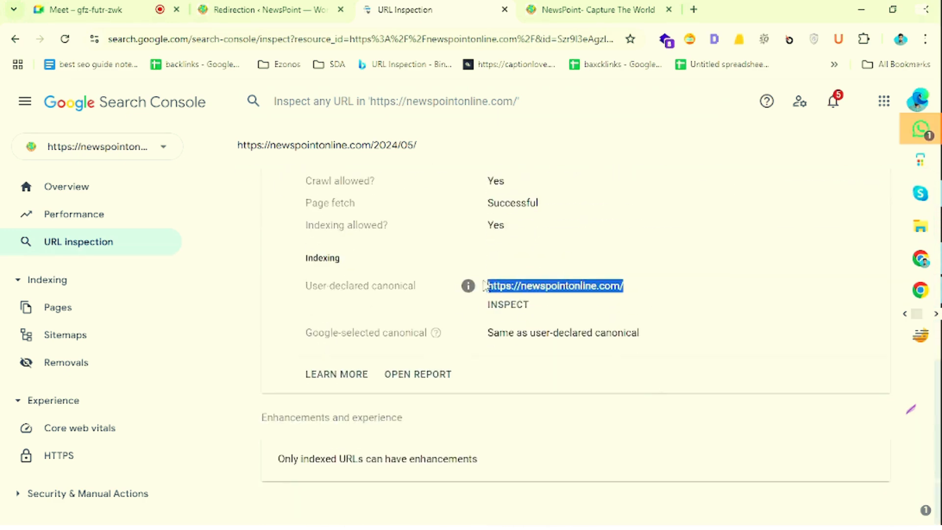
scroll(480, 351, up, 8)
drag(440, 145, 236, 146)
click(472, 131)
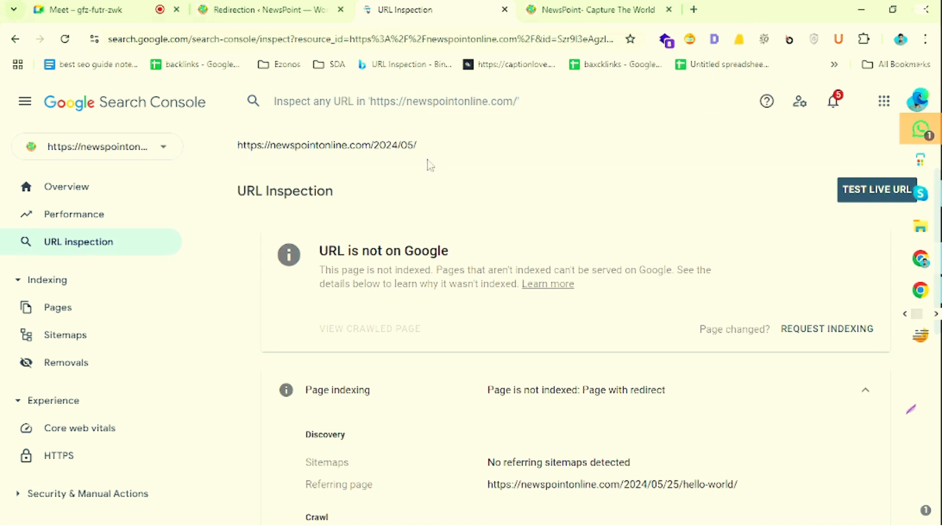
scroll(589, 294, down, 5)
scroll(579, 289, up, 5)
scroll(547, 269, down, 8)
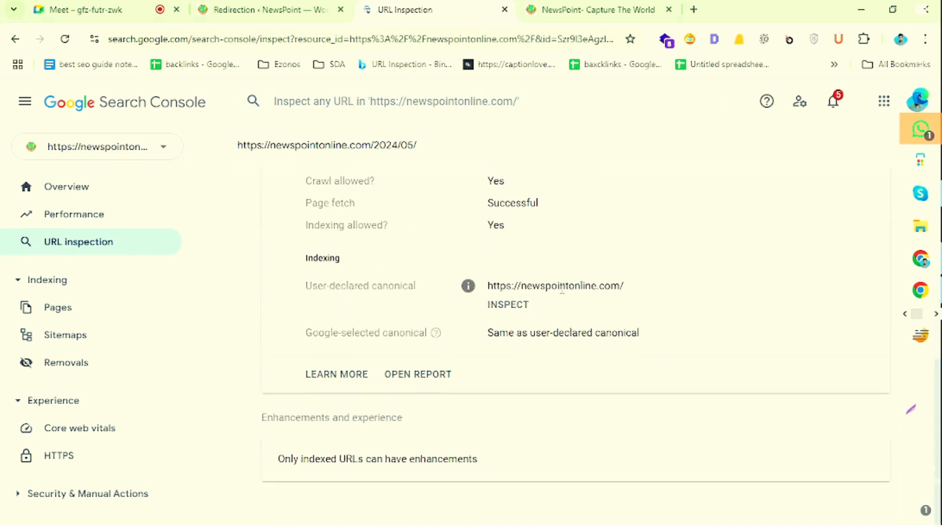
scroll(442, 256, up, 8)
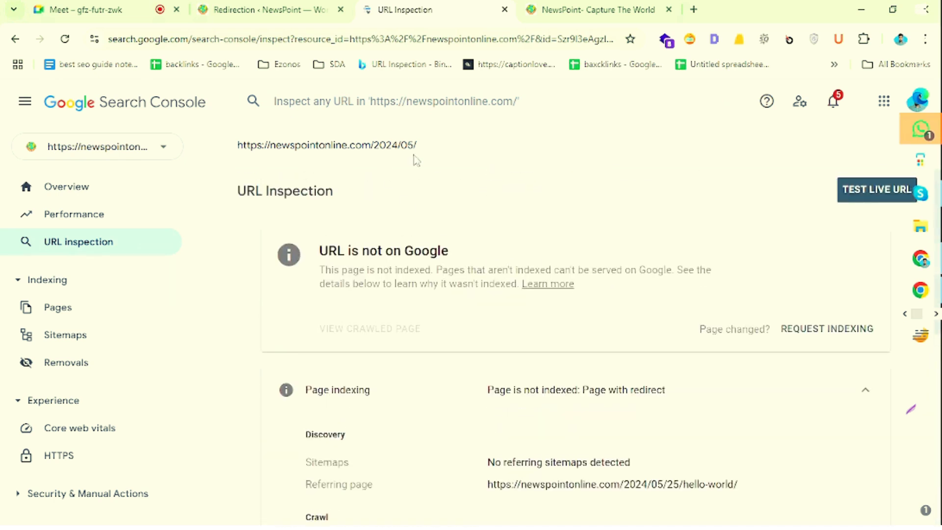
scroll(563, 291, down, 8)
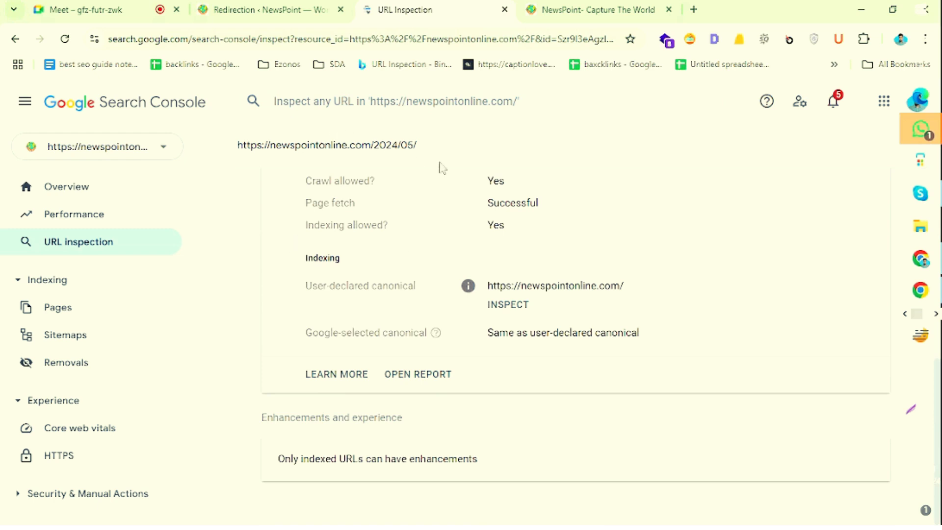